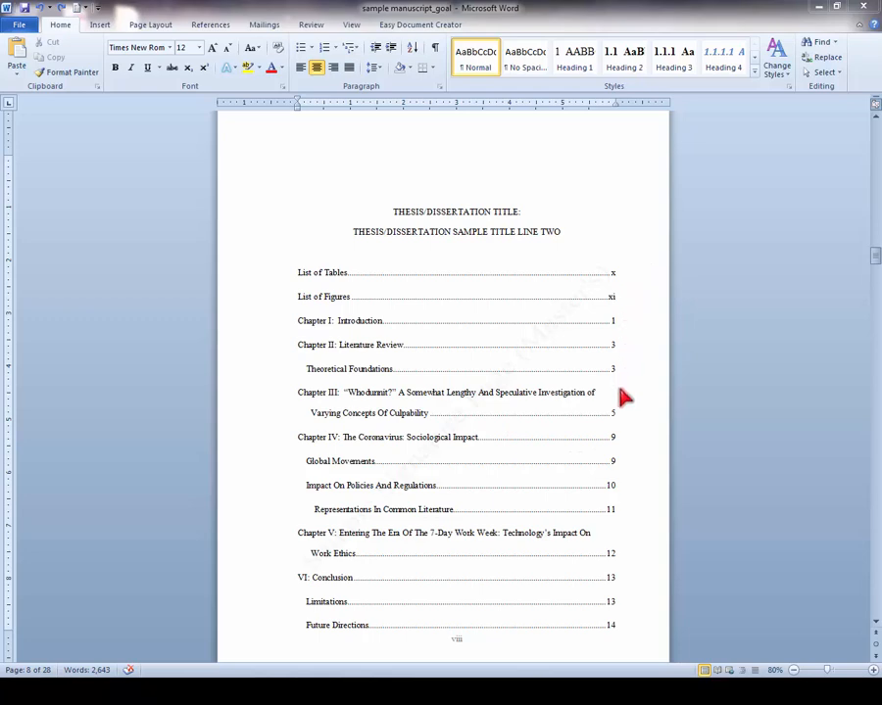
- Examine the built-in table of contents formats available in the goal manuscript
left_click(228, 27)
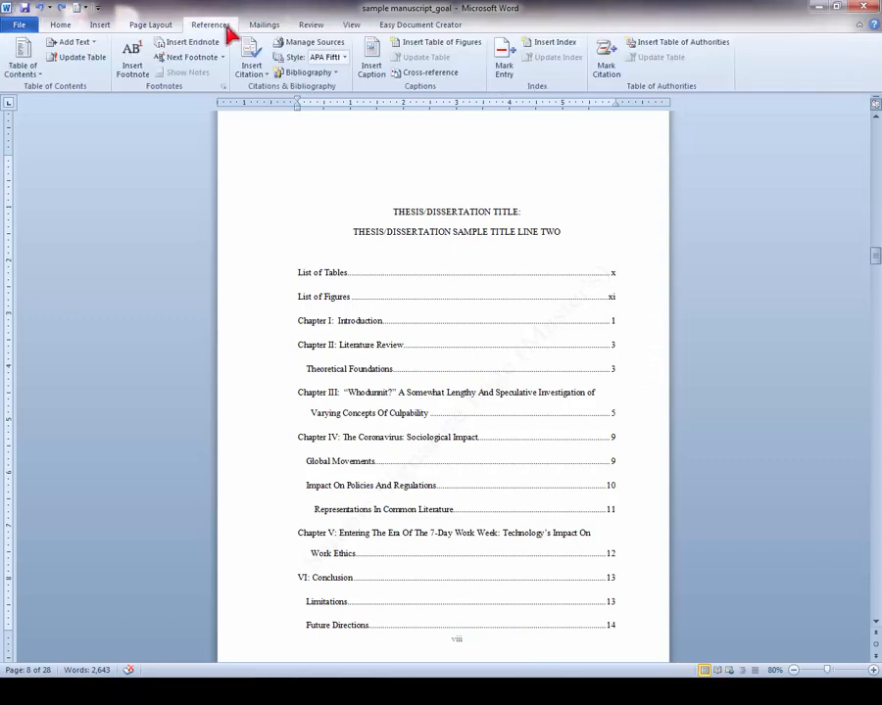
left_click(32, 75)
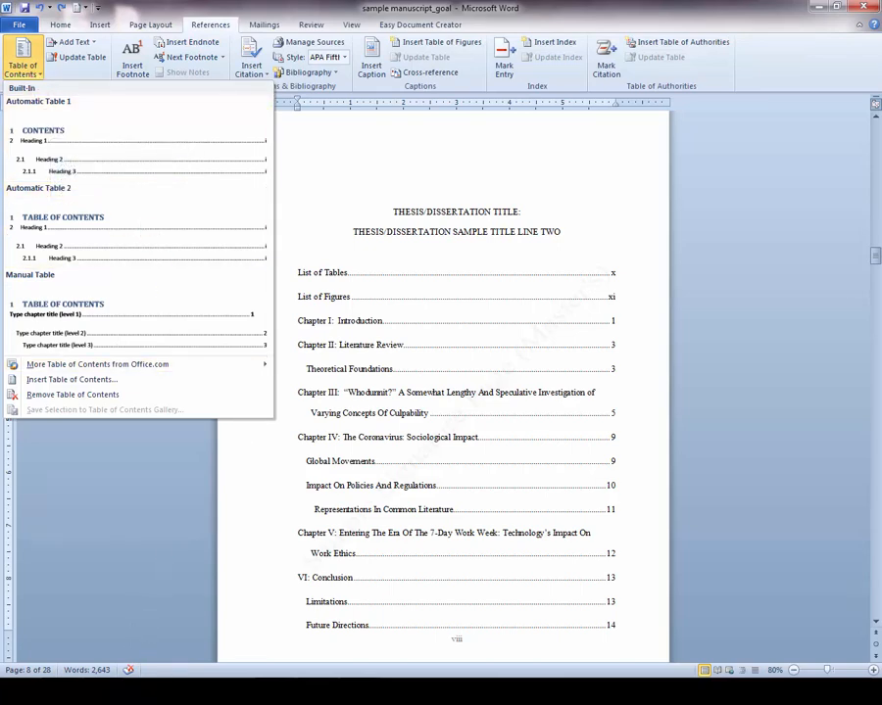
key("Escape")
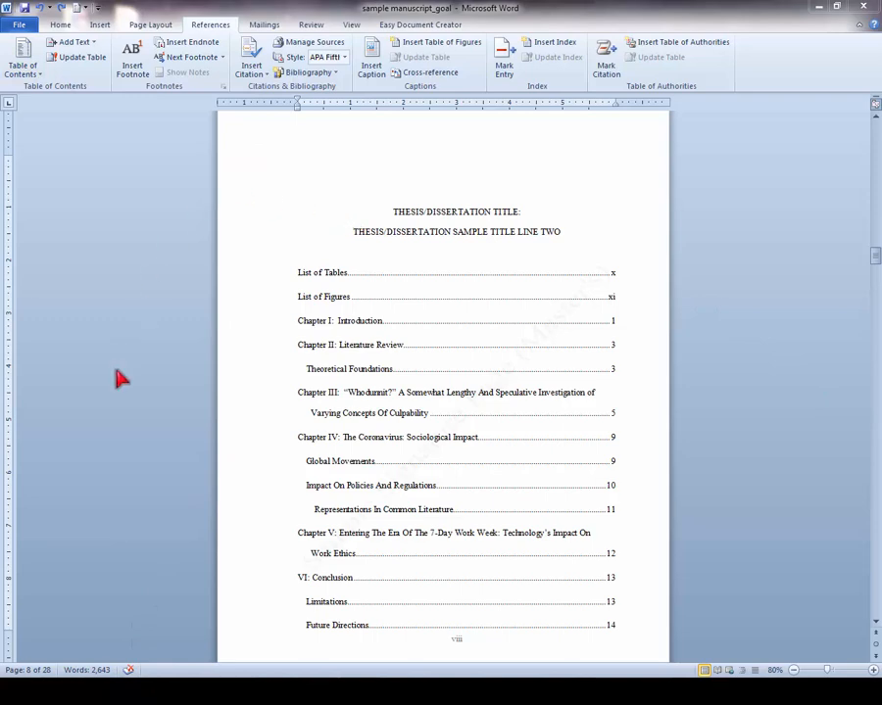
- Compare the contents page of the manuscript with common errors against the goal manuscript's automatic table and its update options
mouse_move(165, 691)
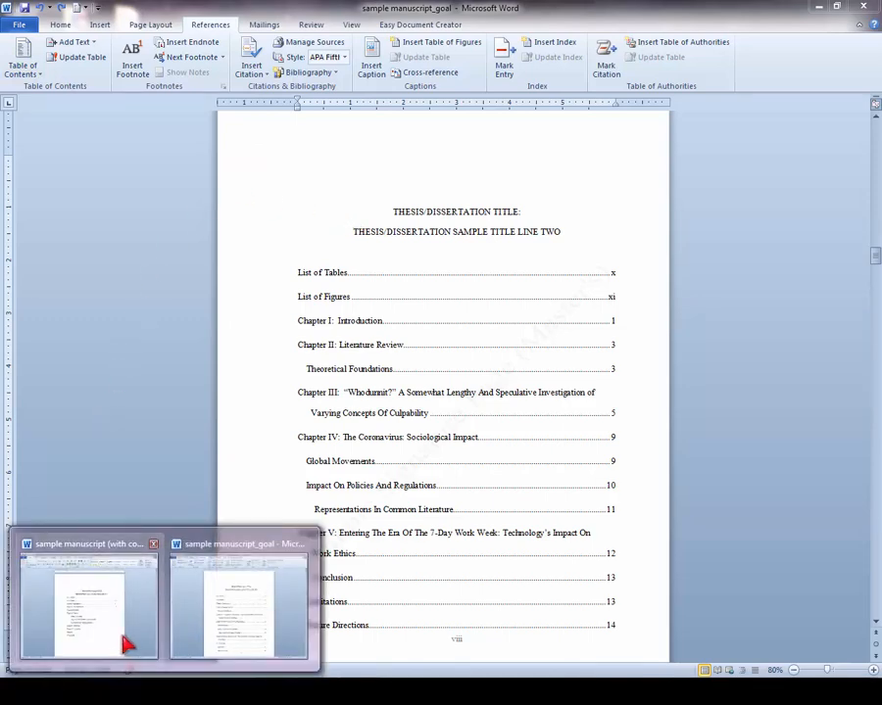
left_click(131, 627)
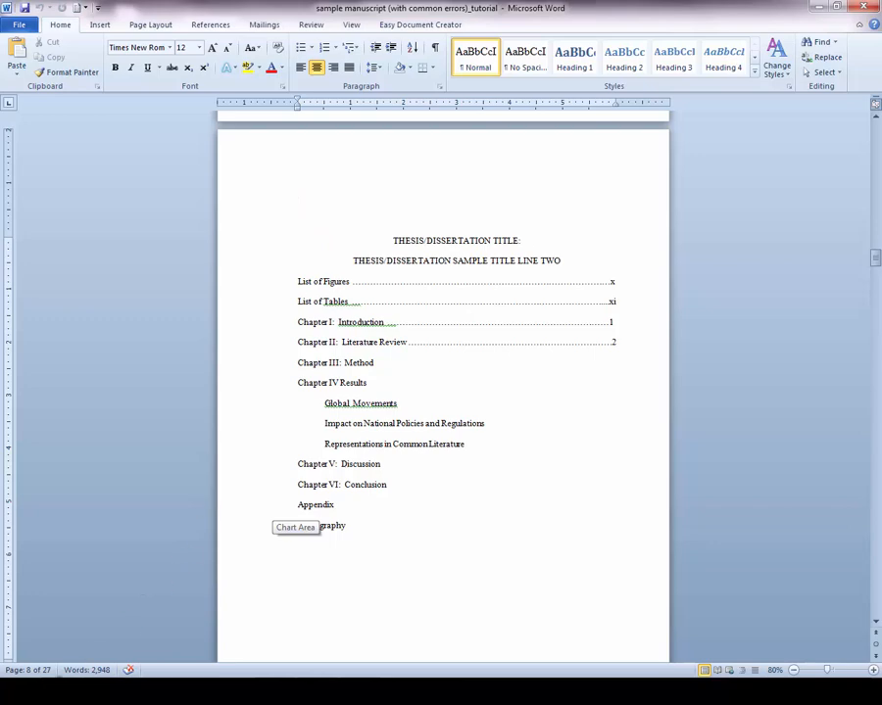
mouse_move(123, 675)
left_click(226, 609)
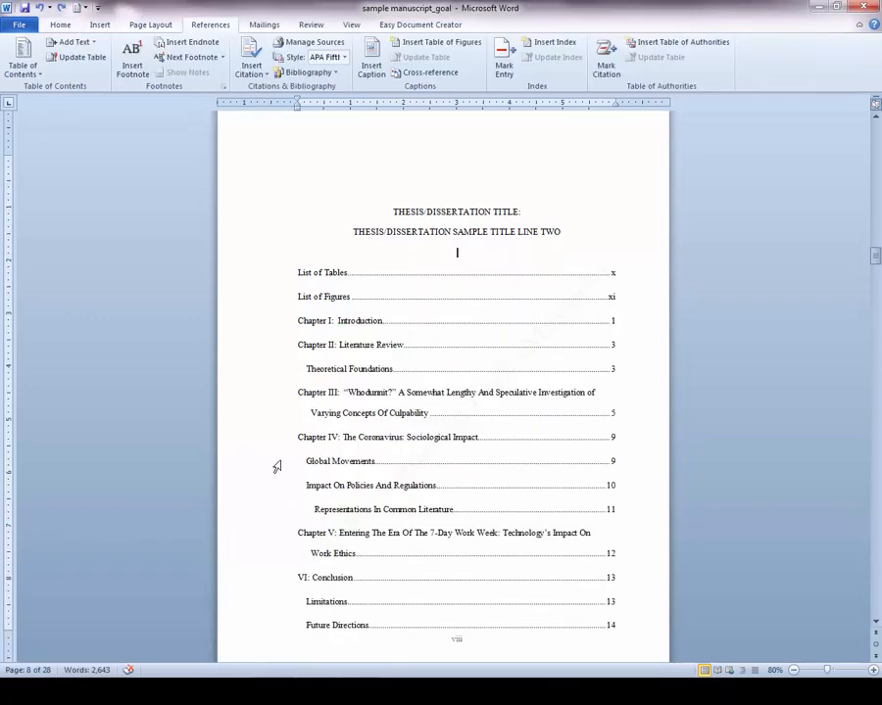
left_click(345, 249)
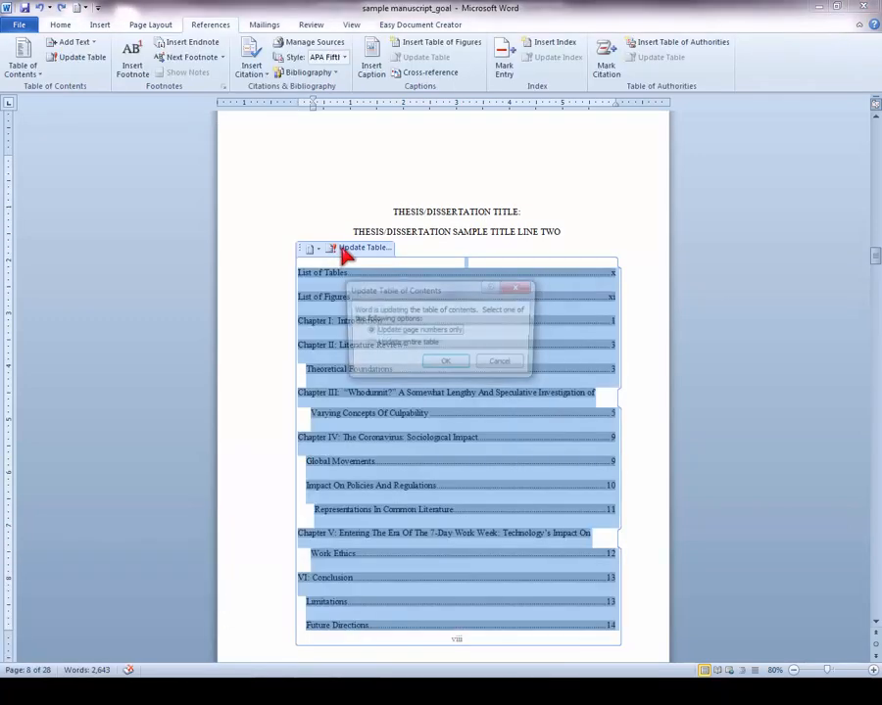
left_click(499, 366)
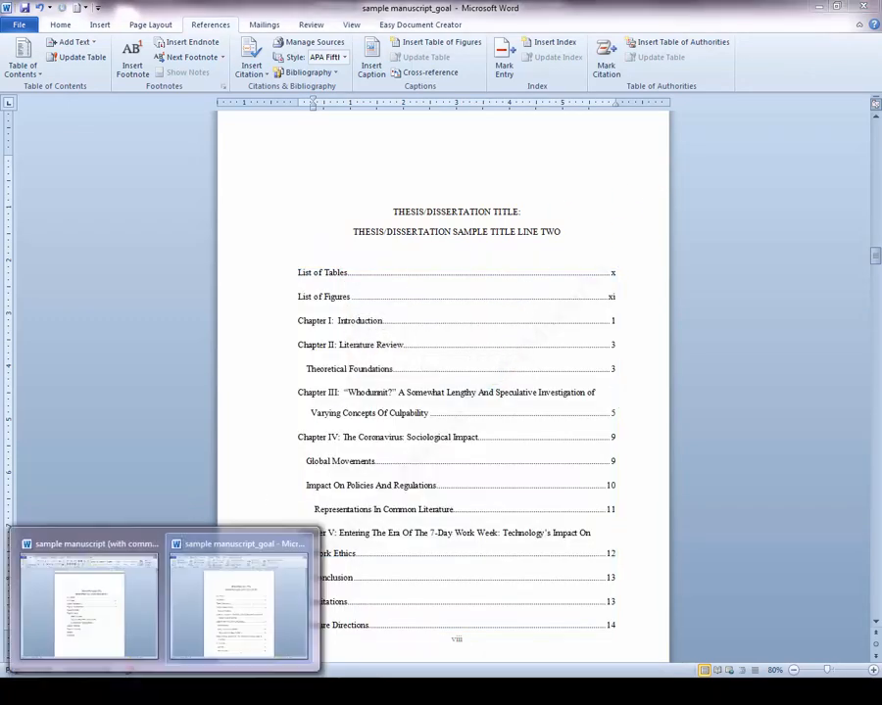
- Switch to the "sample manuscript (with common errors)_tutorial" document and review its table of contents formats
left_click(129, 627)
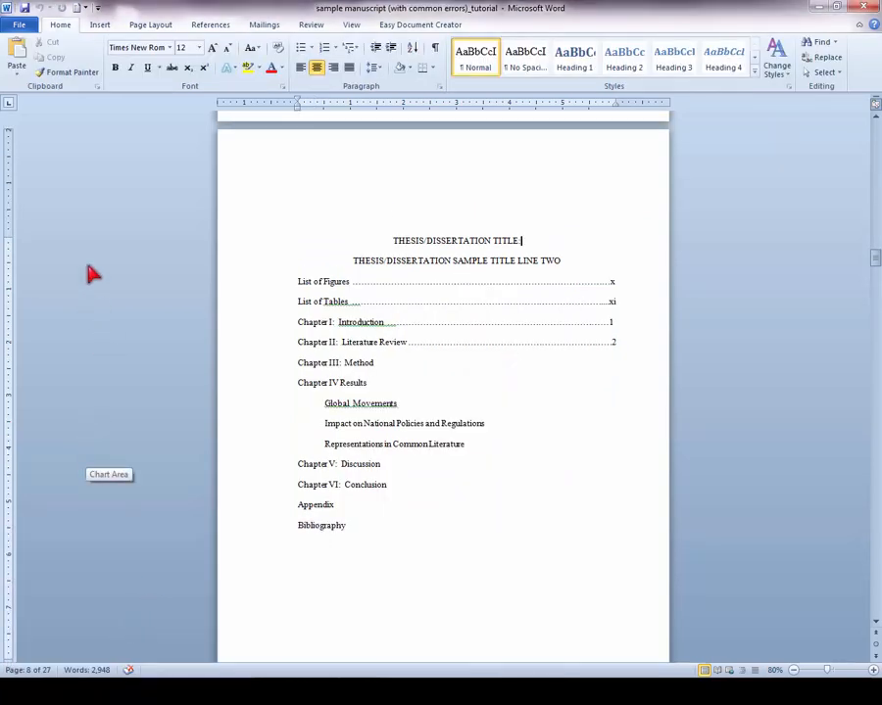
left_click(222, 28)
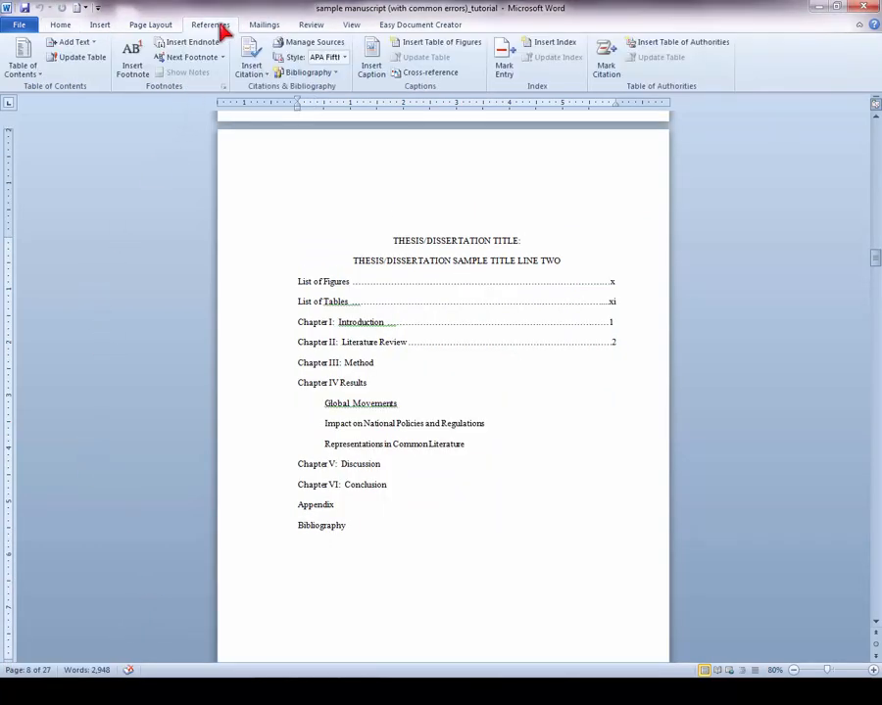
left_click(37, 69)
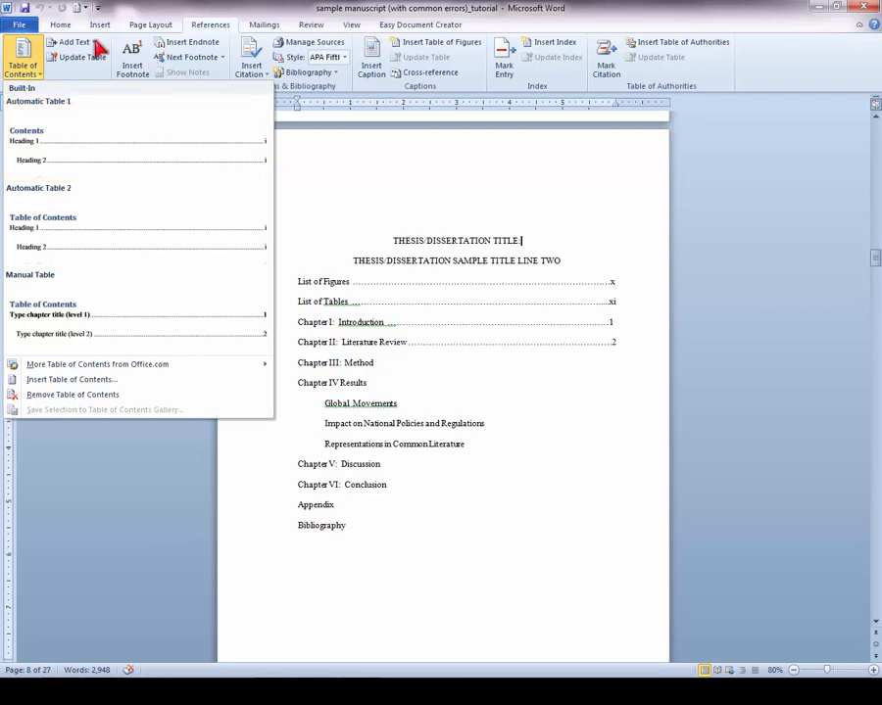
- Apply the Heading 1 style to the word INTRODUCTION in the first chapter's title, leaving the numeral out
left_click(60, 24)
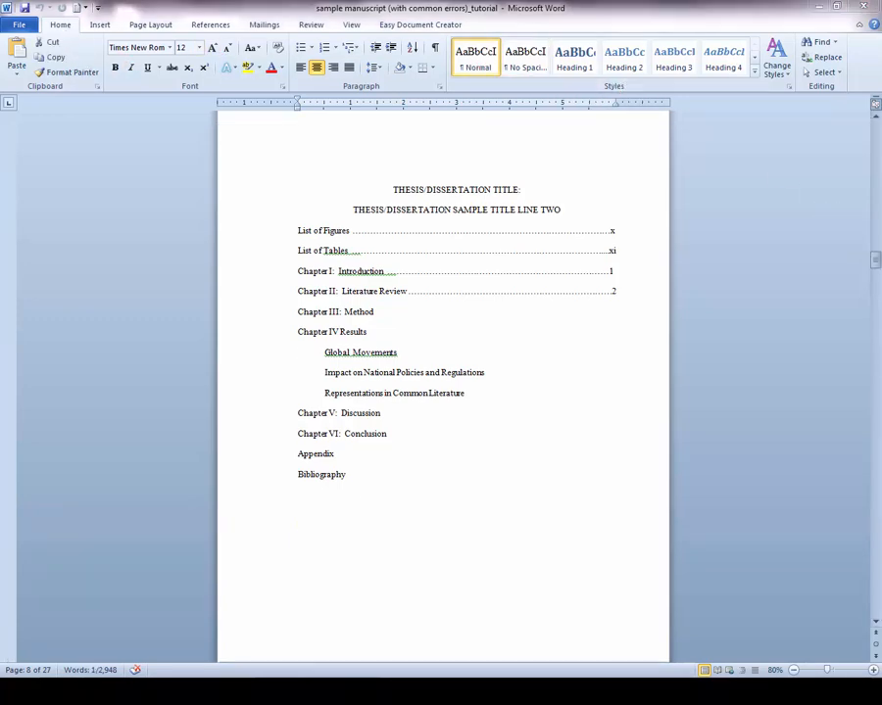
left_click_drag(876, 265, 870, 321)
left_click(560, 224)
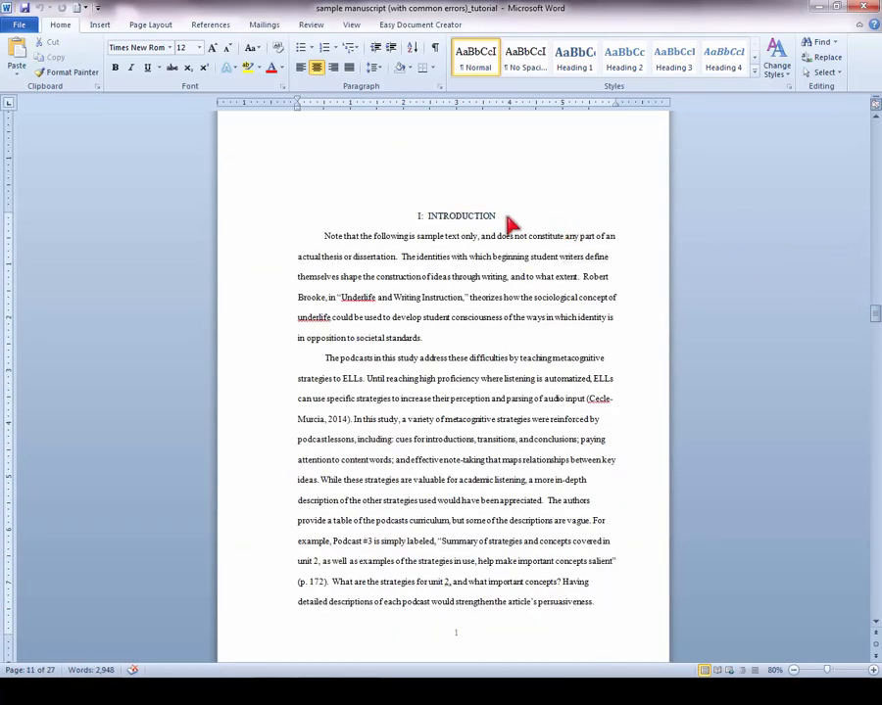
left_click_drag(506, 223, 433, 224)
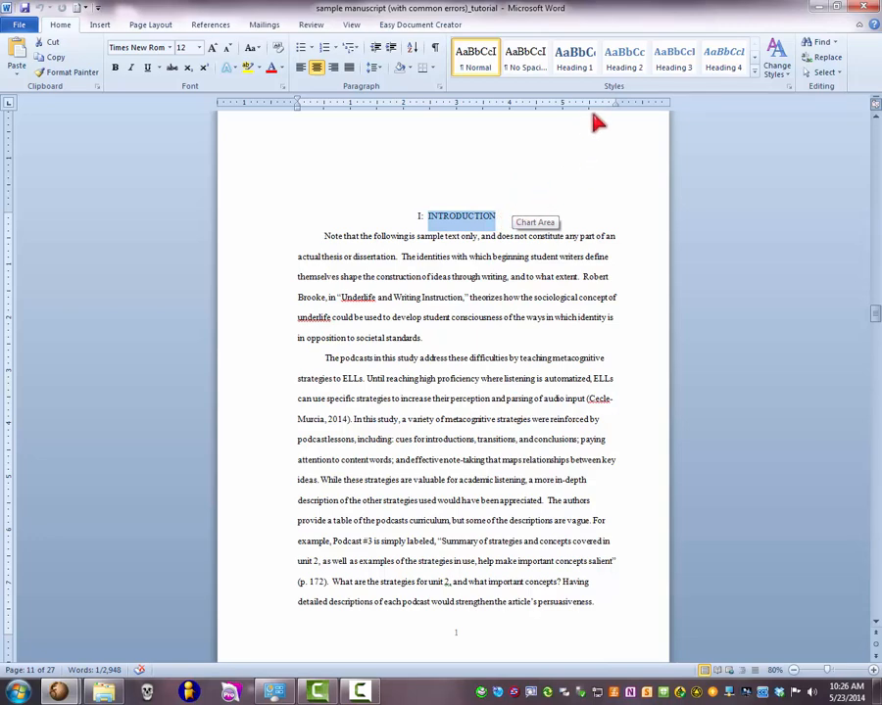
left_click(583, 71)
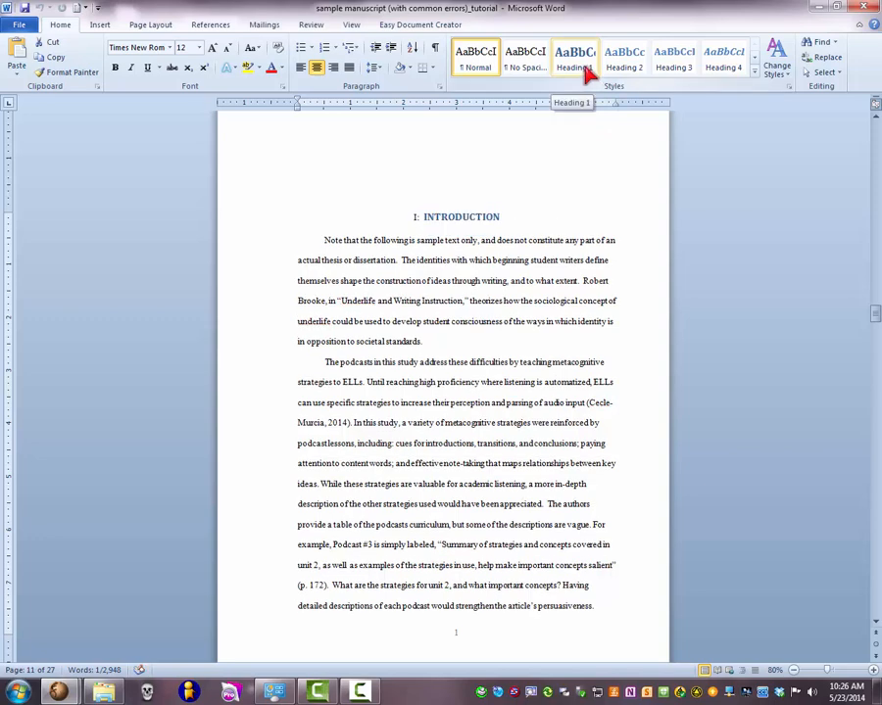
left_click(585, 71)
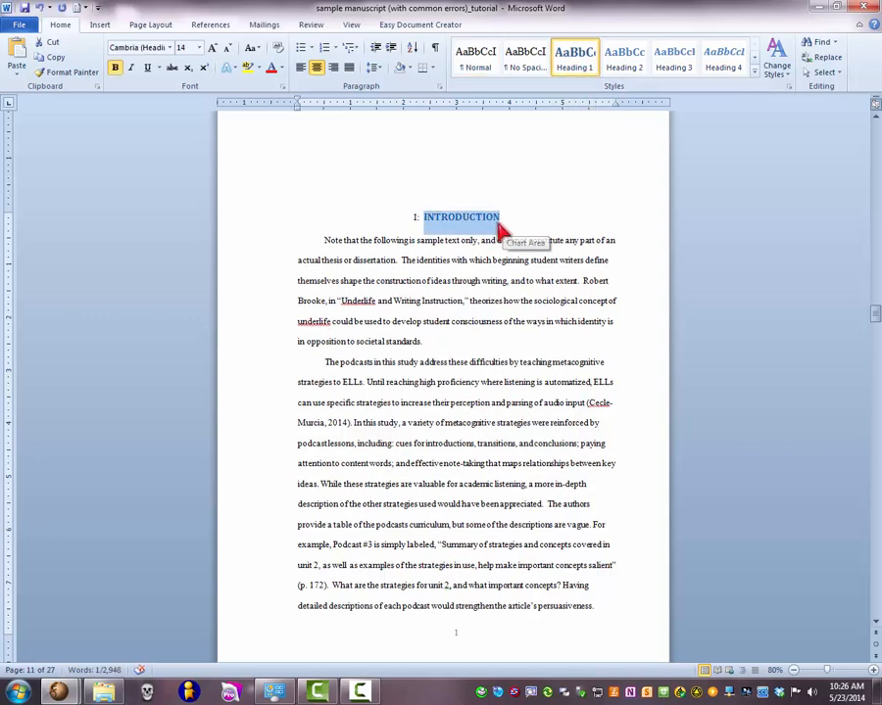
- Modify the Heading 1 style to use the Times New Roman font at size 12
right_click(591, 68)
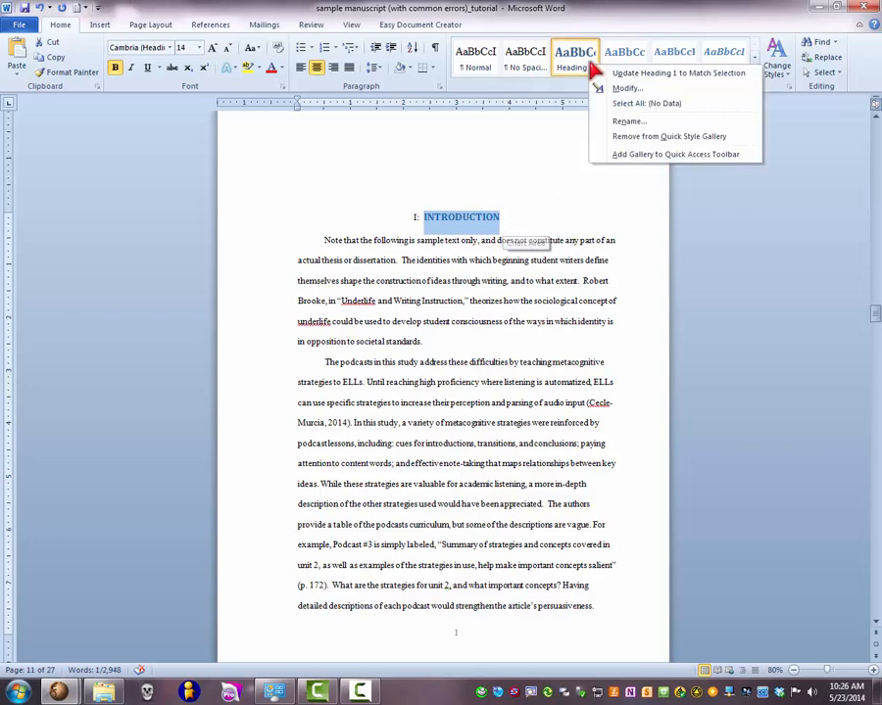
right_click(574, 65)
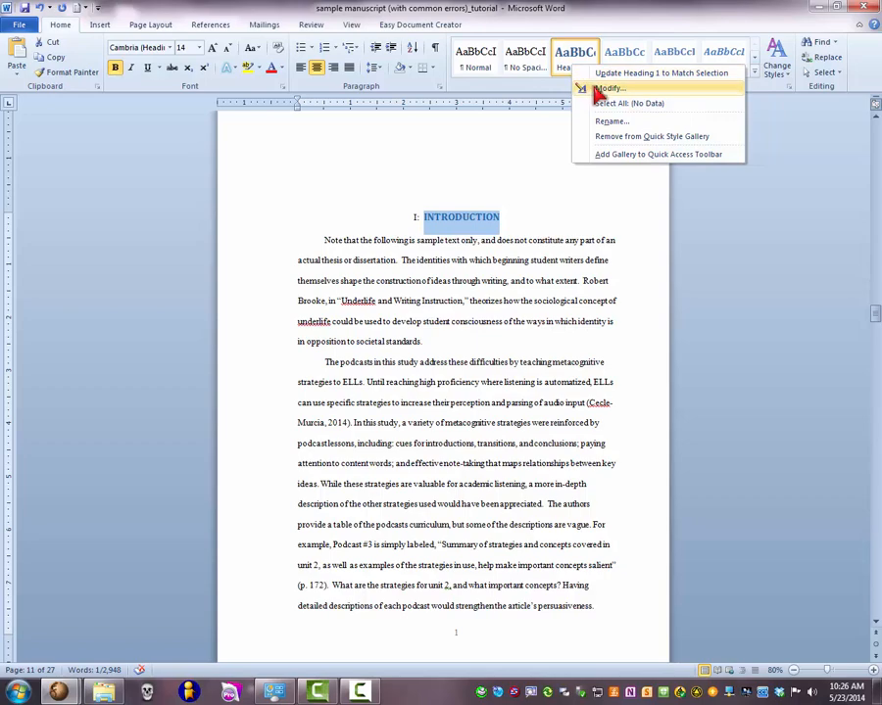
left_click(597, 89)
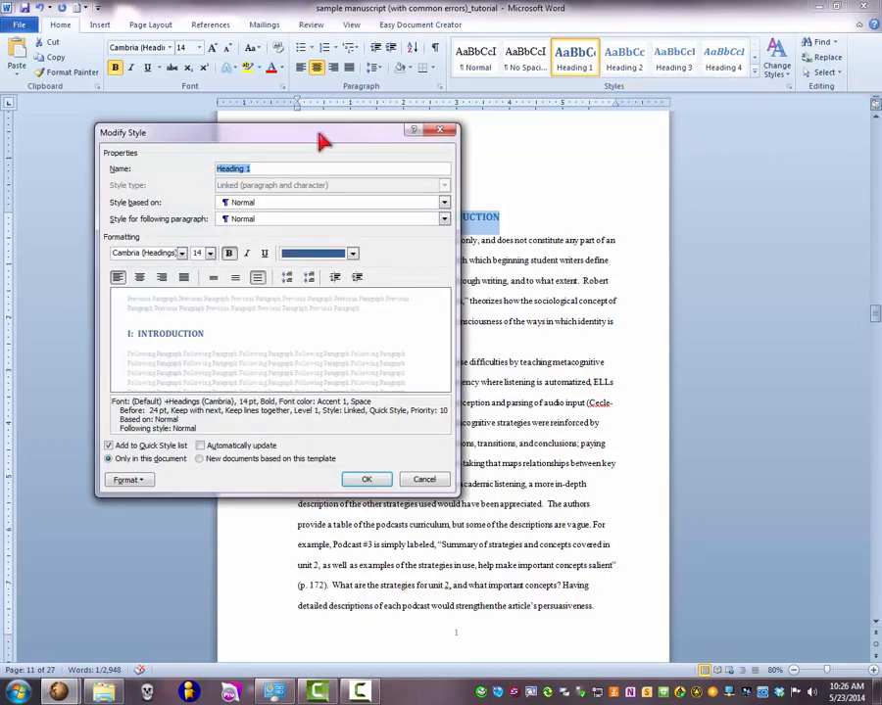
left_click_drag(320, 132, 315, 123)
left_click(177, 241)
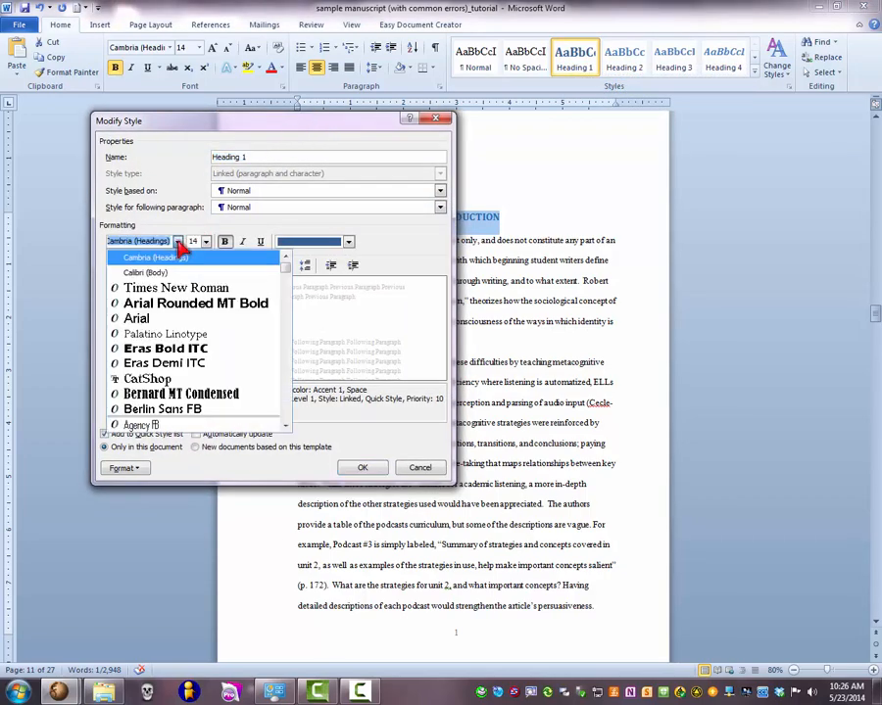
left_click(189, 288)
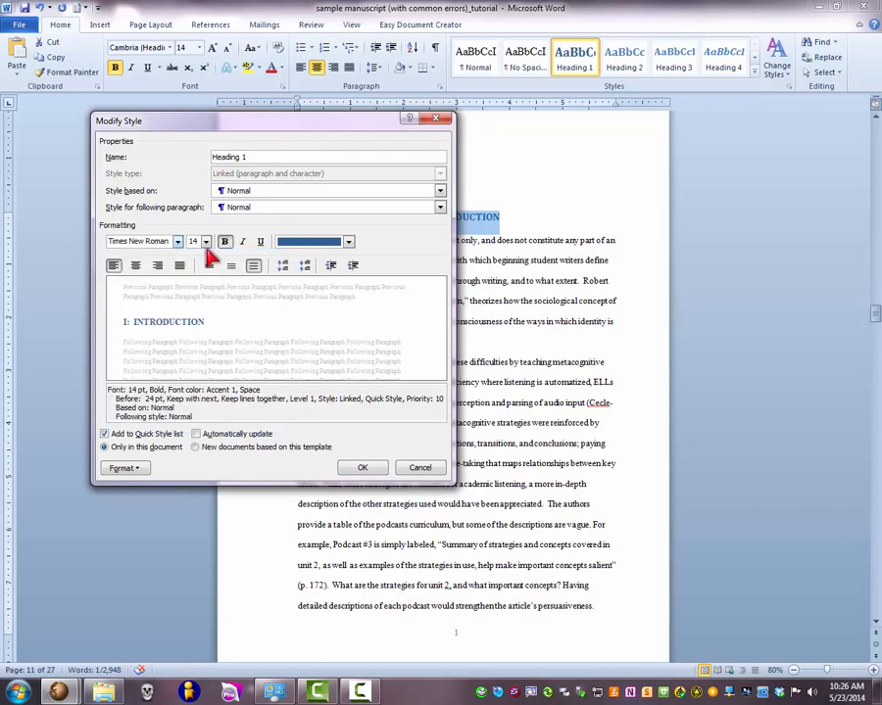
left_click(206, 242)
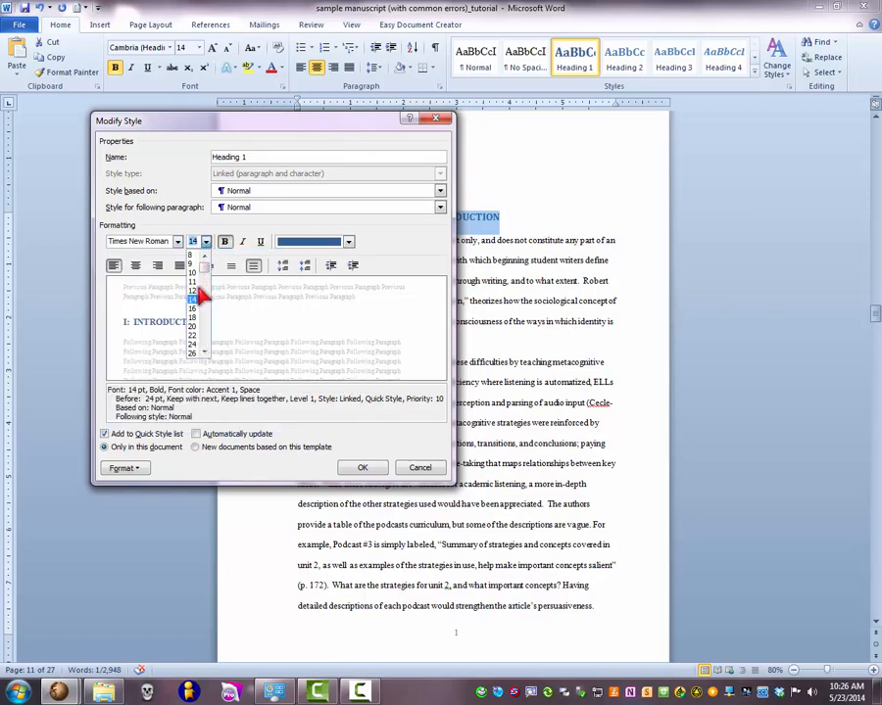
left_click(195, 290)
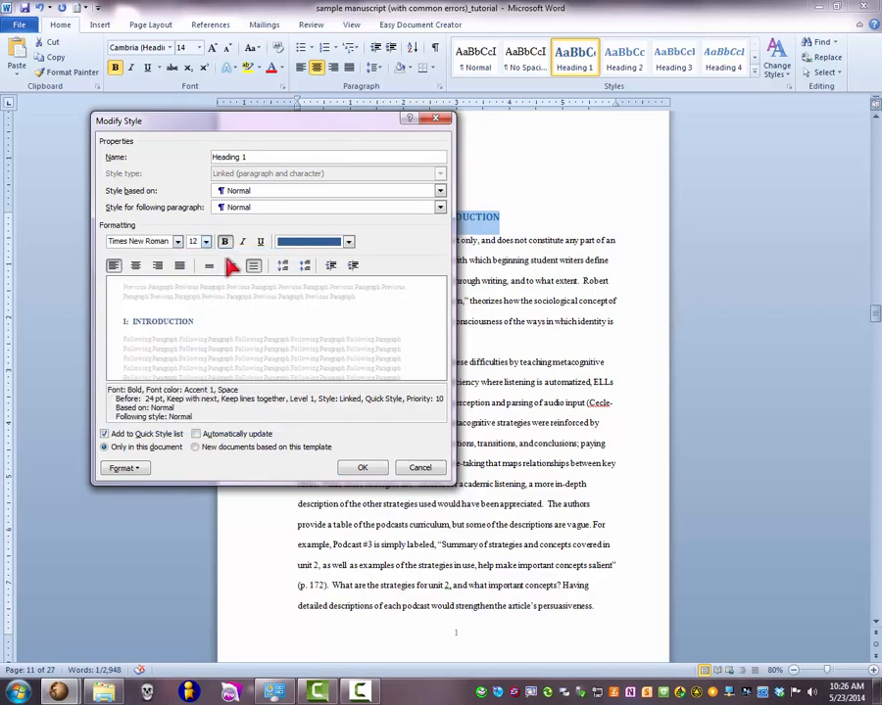
- Remove bold from the Heading 1 style, set its font color to Automatic and center its alignment
left_click(226, 242)
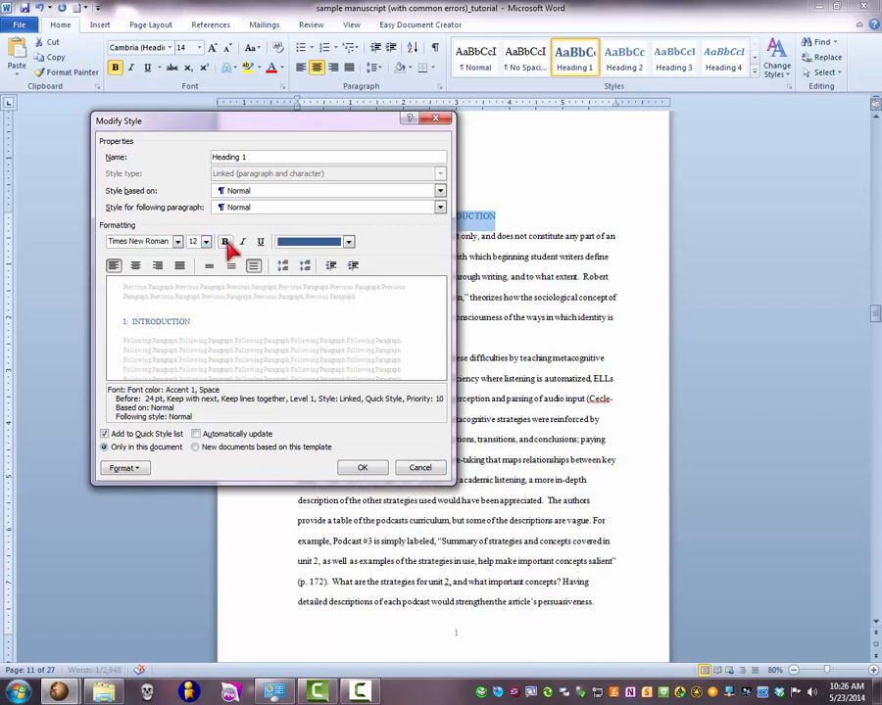
left_click(306, 242)
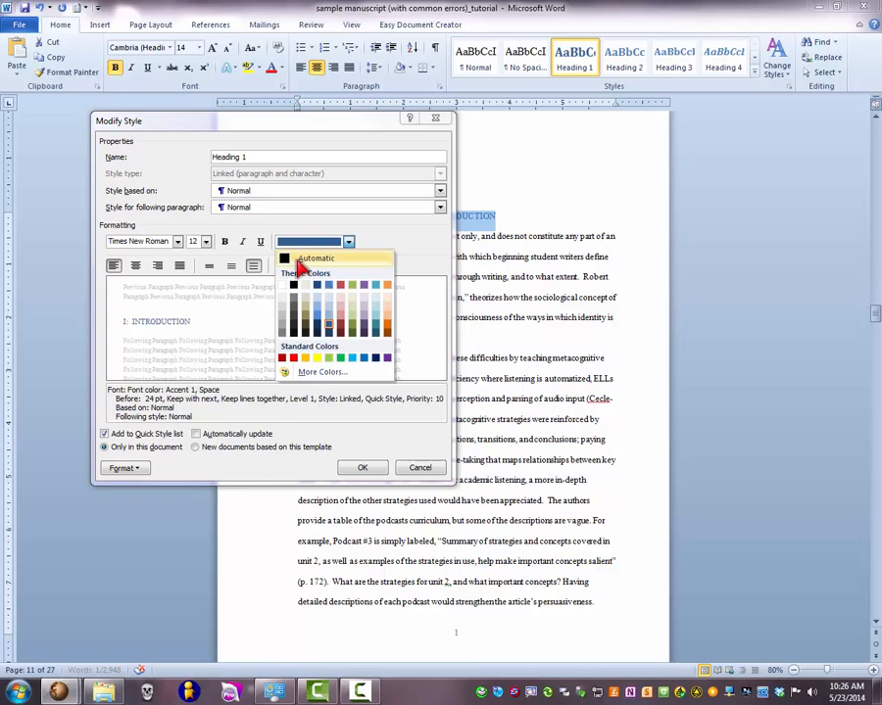
left_click(300, 260)
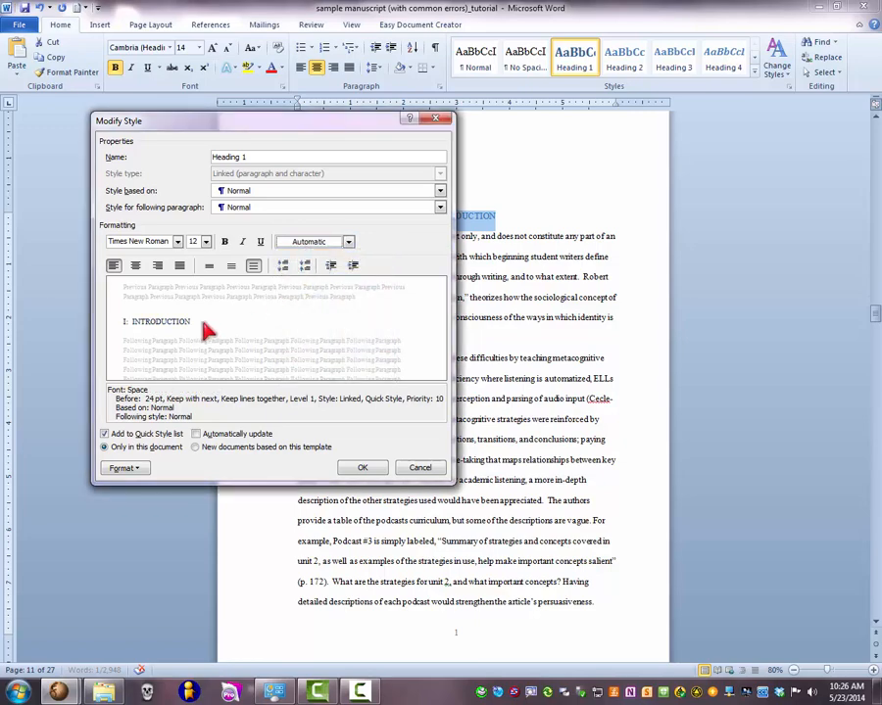
left_click(136, 268)
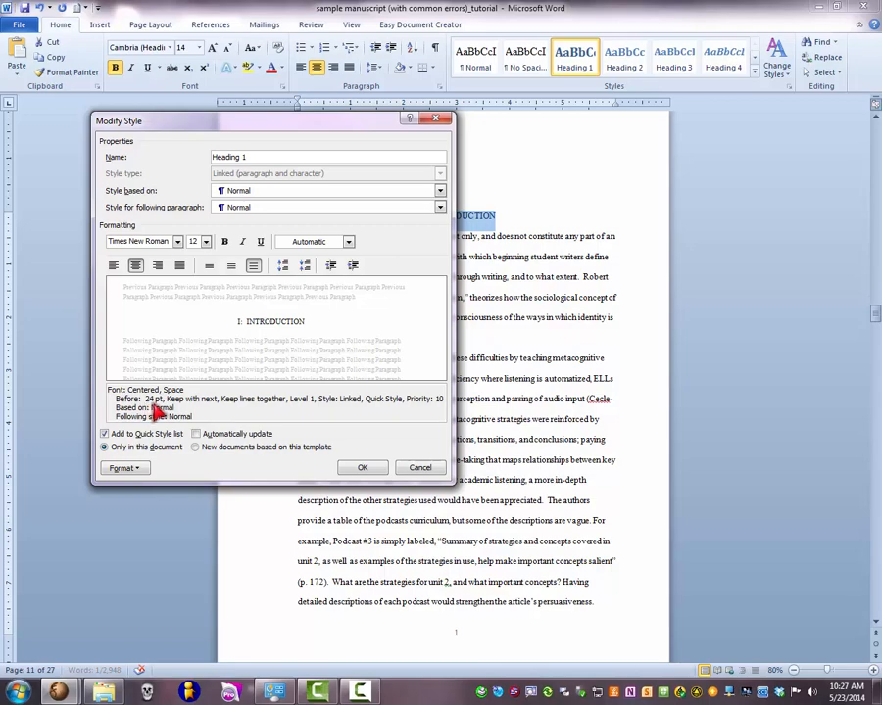
- Set the Heading 1 paragraph spacing before to 0 pt and apply the style changes
left_click(139, 469)
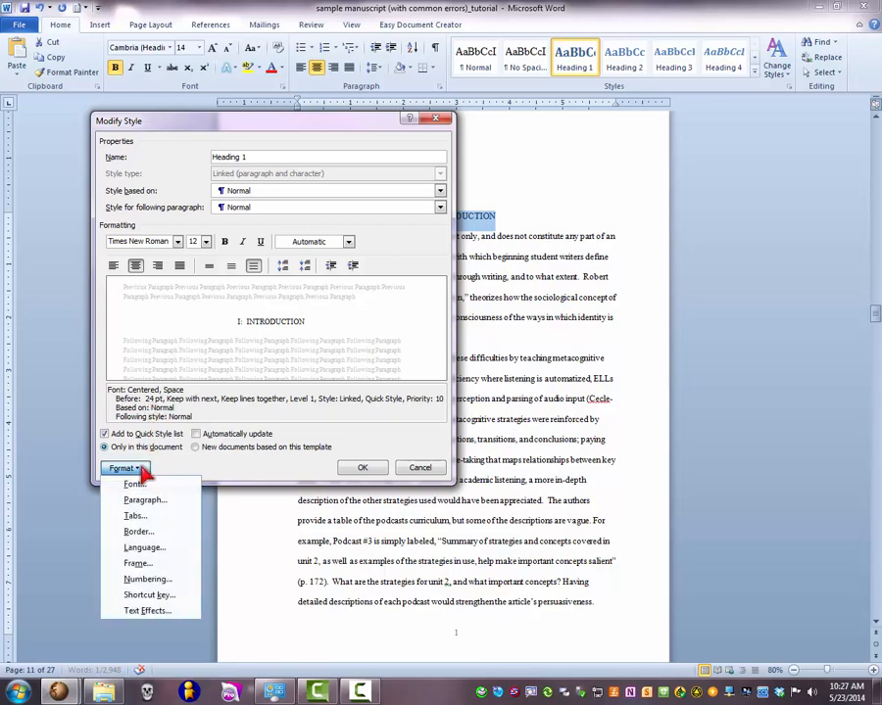
left_click(145, 500)
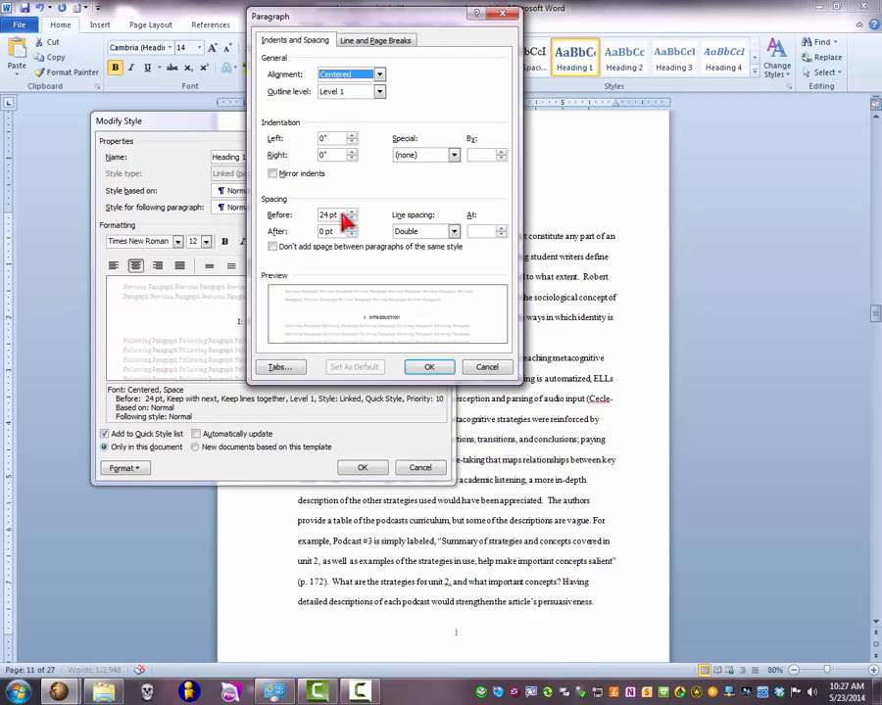
left_click_drag(337, 218, 319, 217)
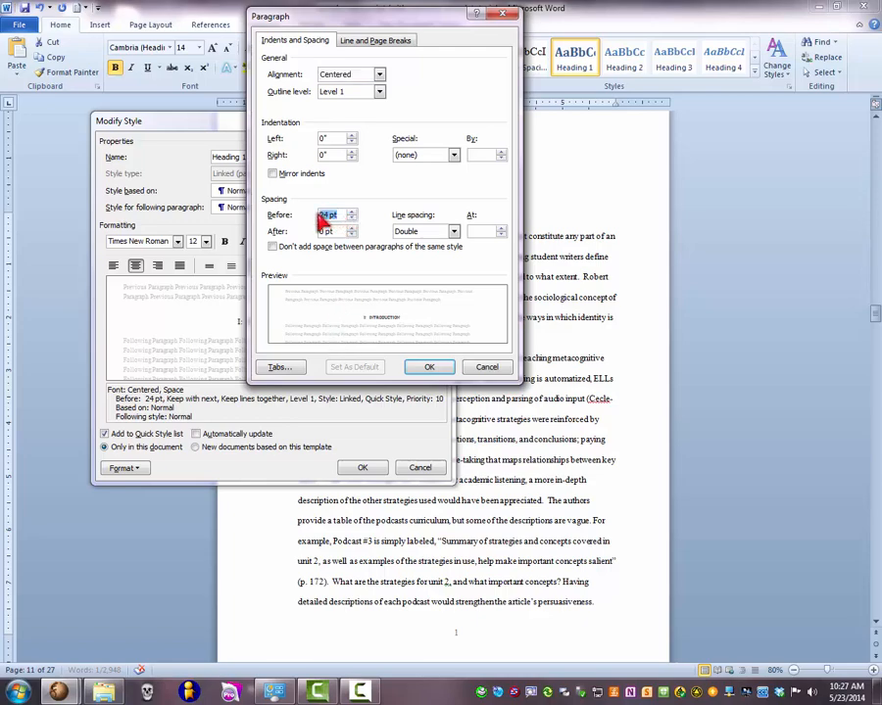
type("0")
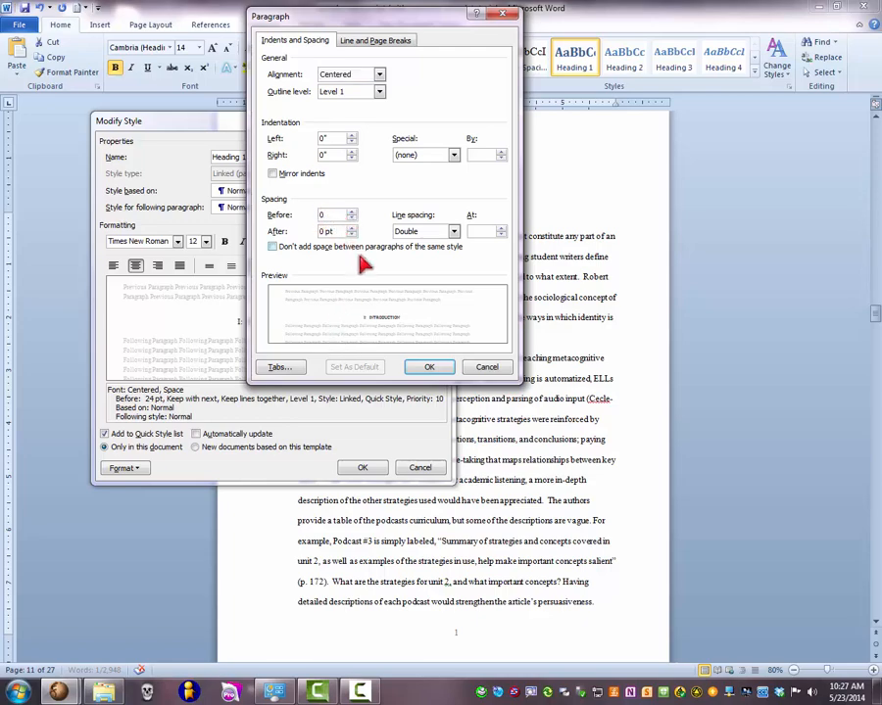
left_click(428, 368)
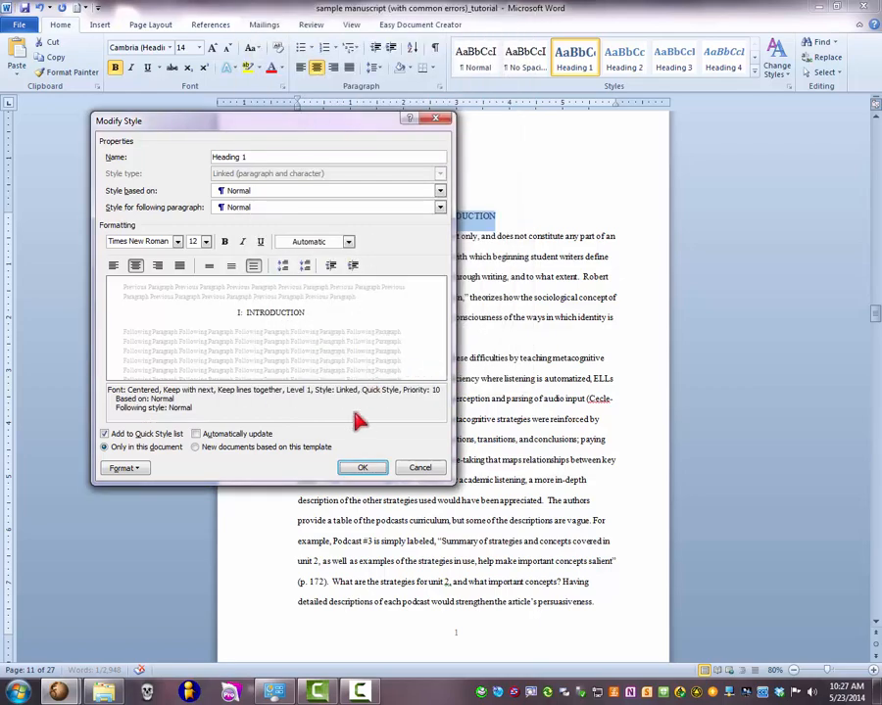
left_click(361, 467)
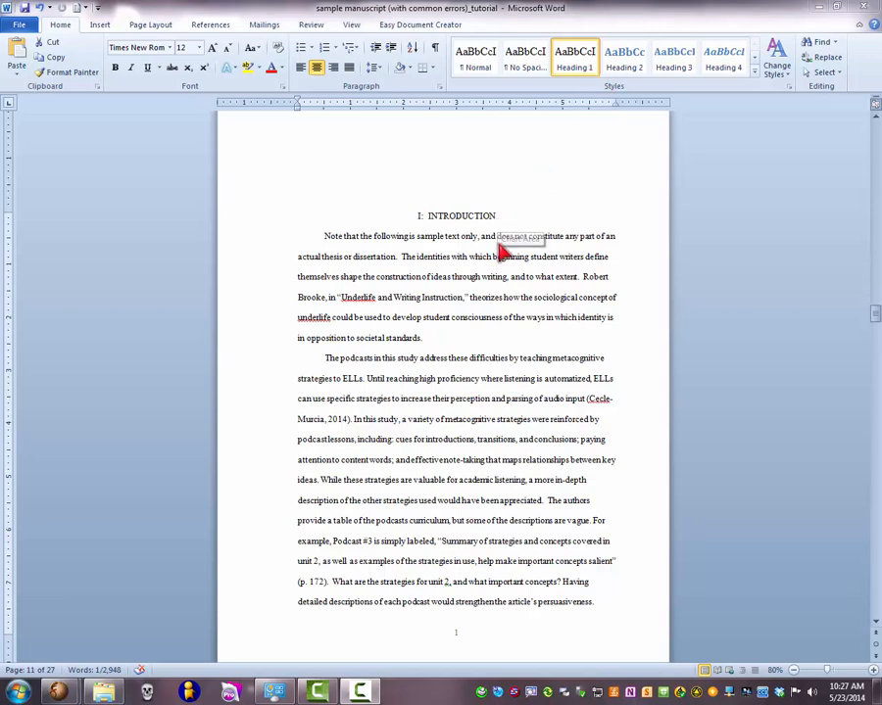
- Apply the Heading 1 style to the second chapter's title text, LITERATURE REVIEW, leaving the numeral II out of the selection
scroll(502, 251, "down", 2)
scroll(501, 251, "down", 8)
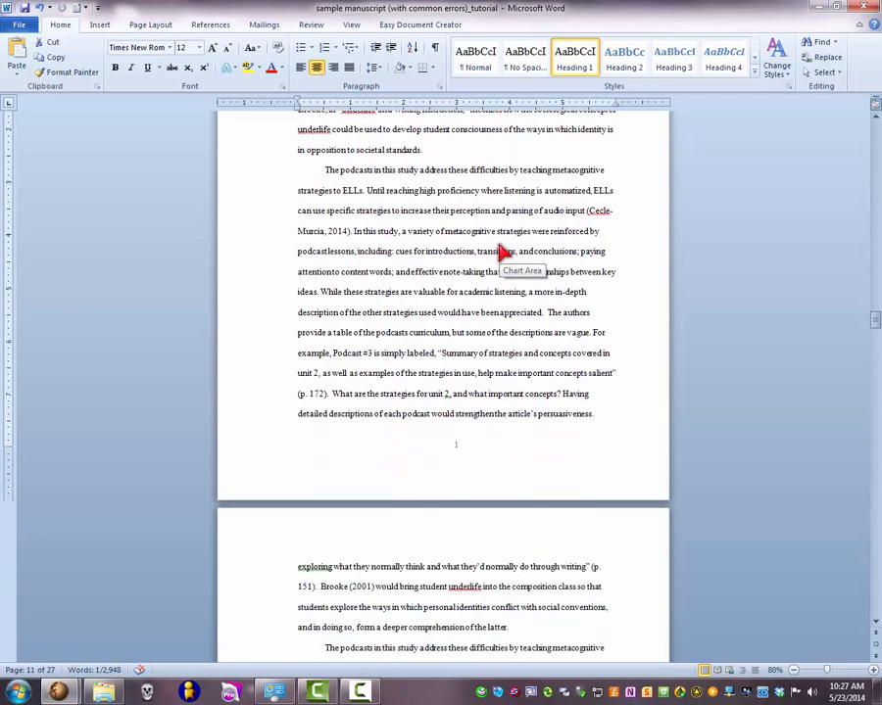
scroll(499, 253, "down", 10)
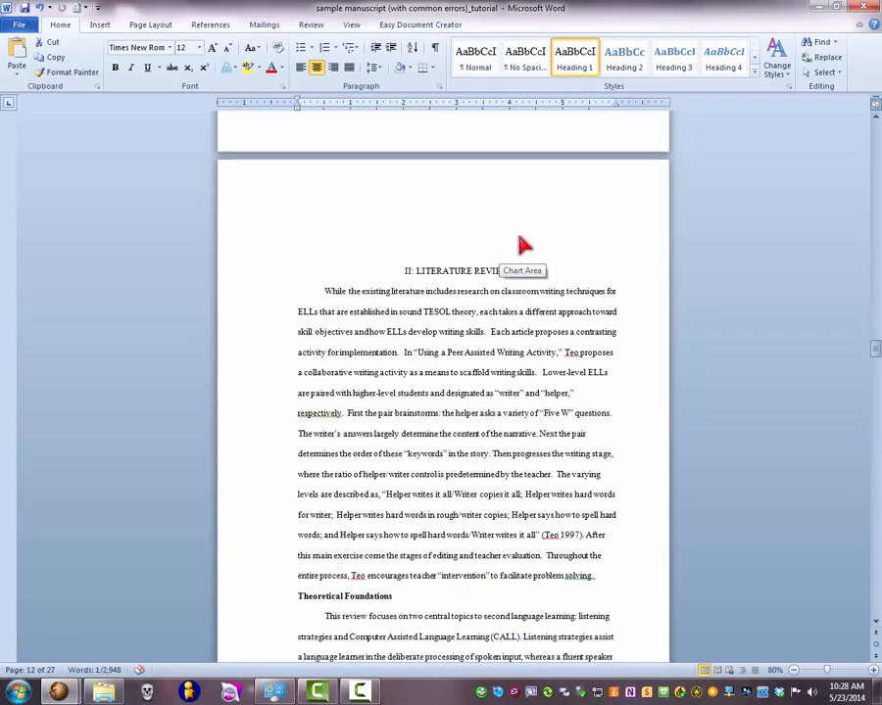
scroll(501, 253, "down", 1)
left_click(517, 223)
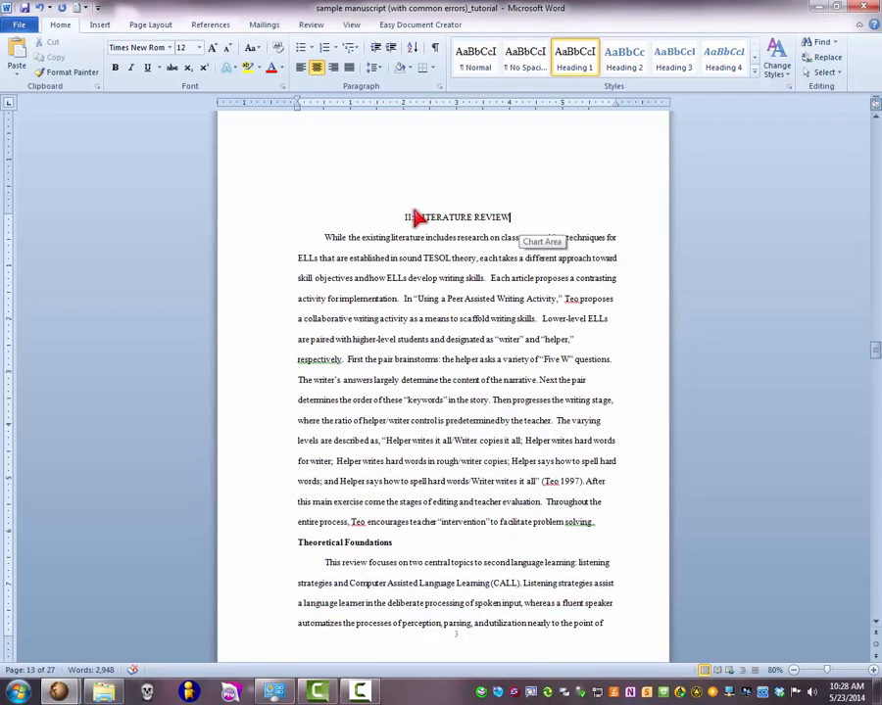
left_click_drag(415, 218, 497, 226)
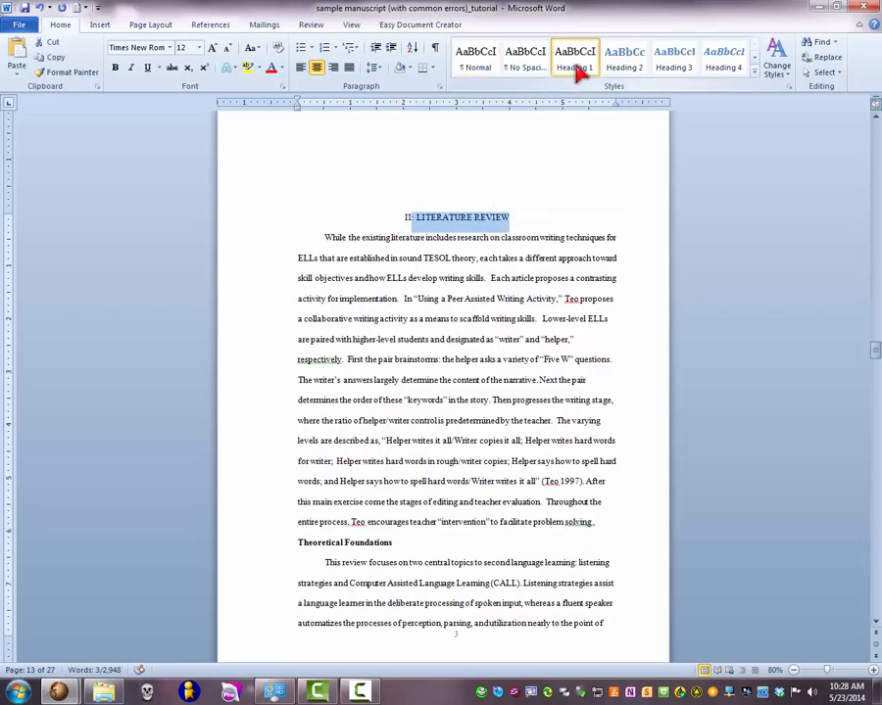
left_click(529, 216)
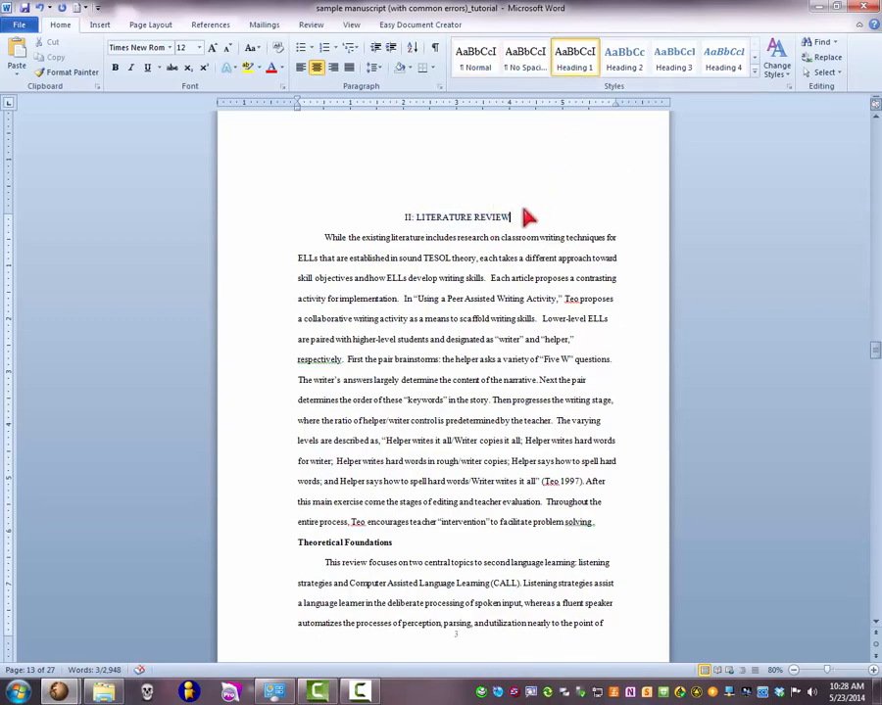
- Apply the Heading 2 style to the Theoretical Foundations subheading in the literature review chapter
scroll(529, 216, "down", 3)
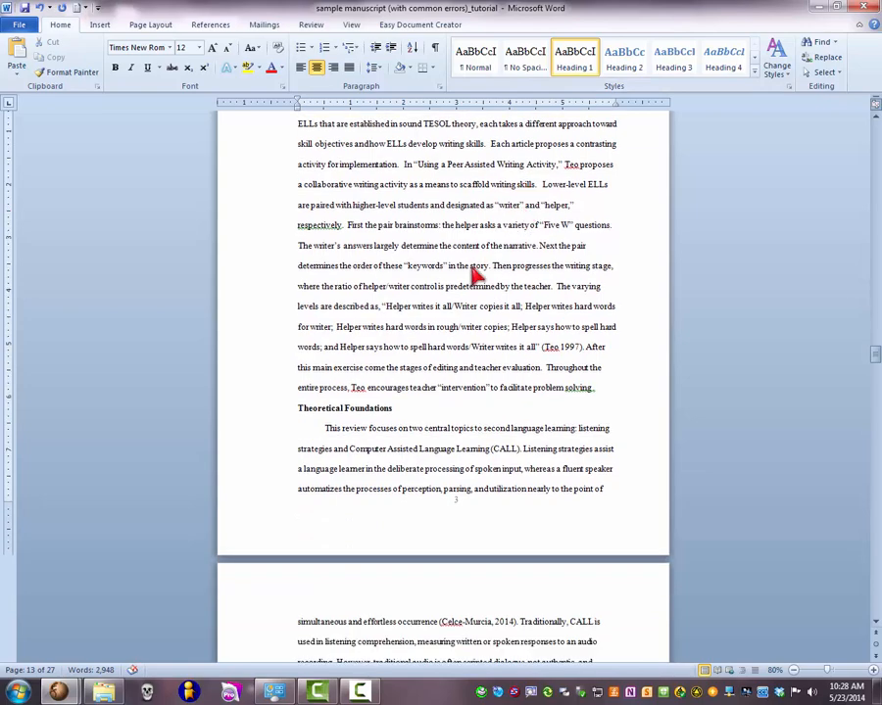
triple_click(396, 412)
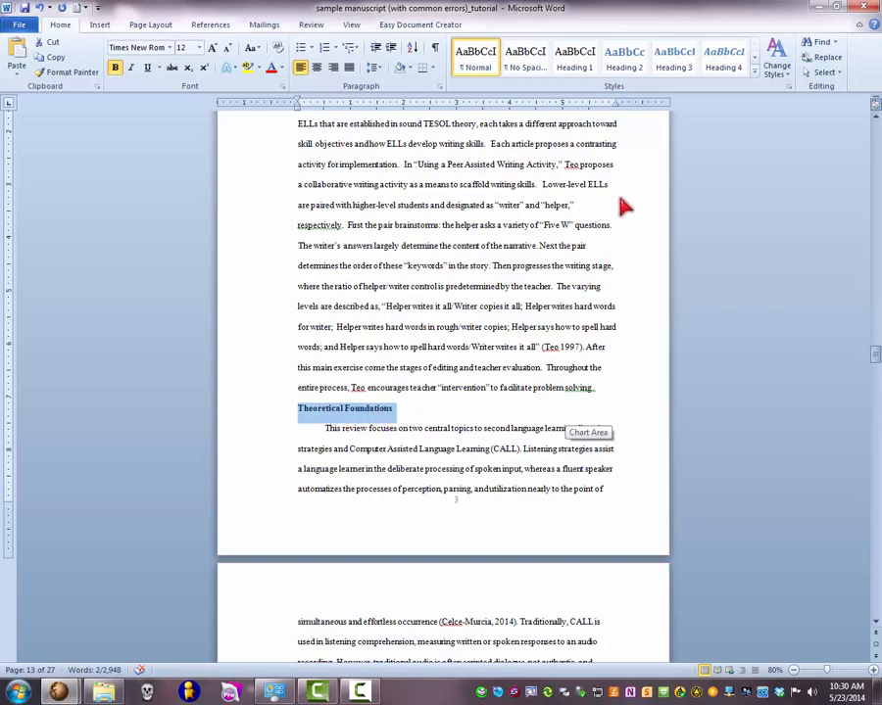
left_click(627, 60)
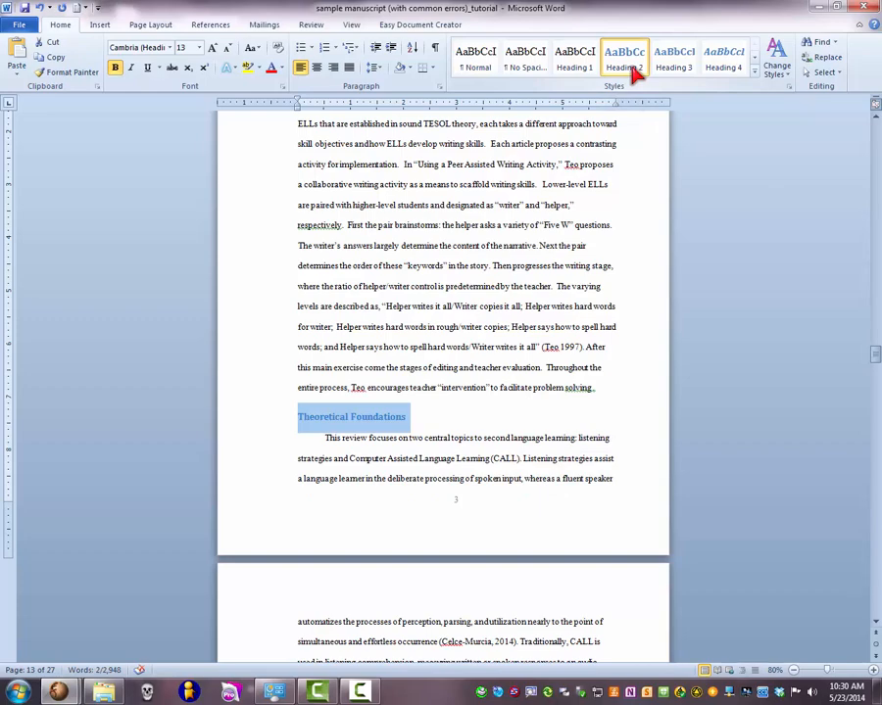
- Modify the Heading 2 style to use the Times New Roman font at size 12
right_click(634, 73)
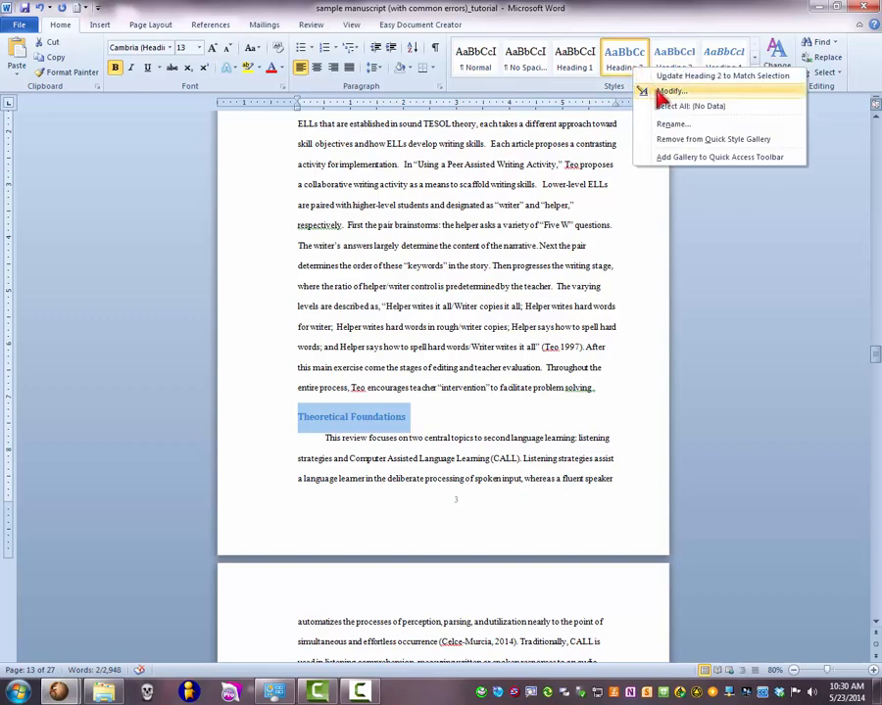
left_click(663, 93)
left_click_drag(294, 128, 287, 88)
left_click(172, 202)
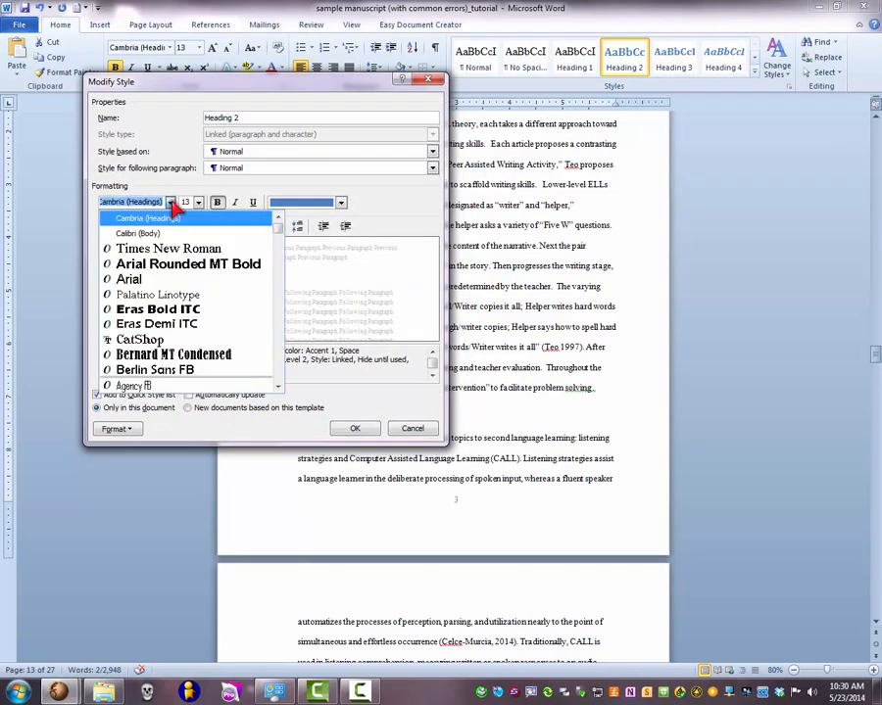
left_click(176, 249)
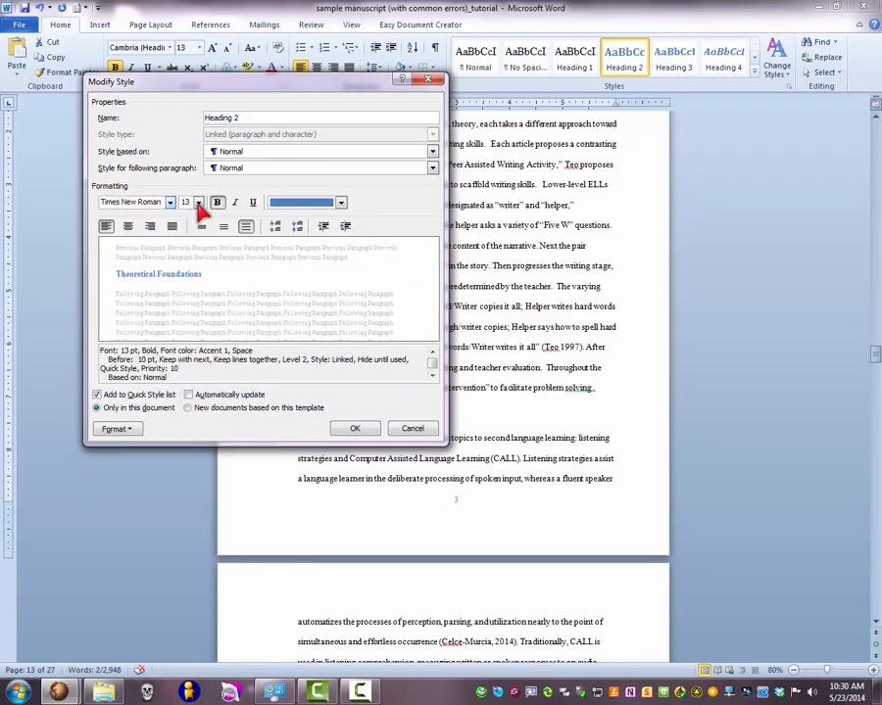
left_click(198, 203)
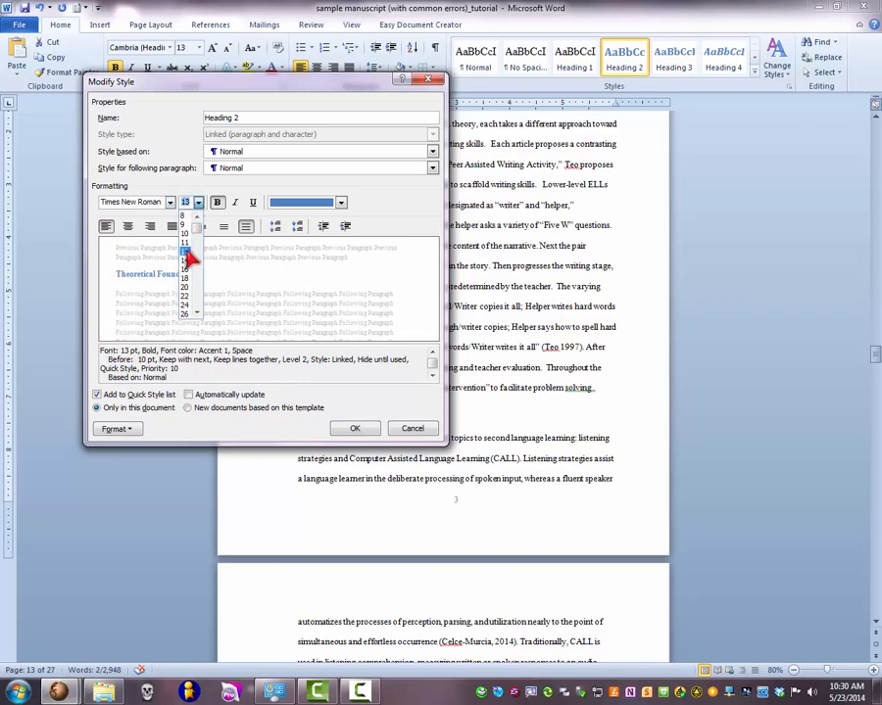
left_click(185, 251)
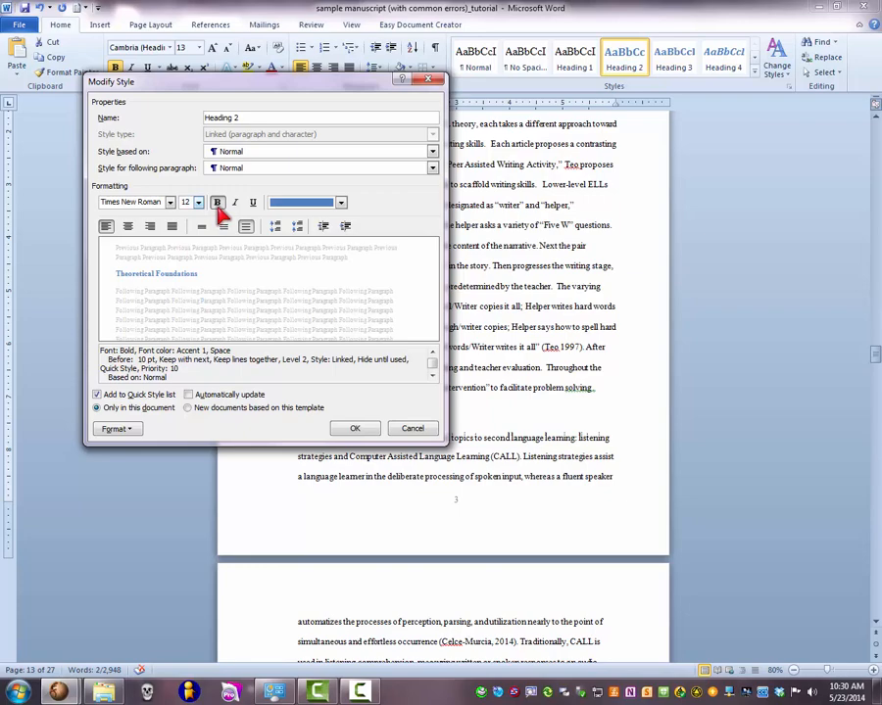
- Set the Heading 2 style's font color to Automatic and apply the style changes
left_click(341, 203)
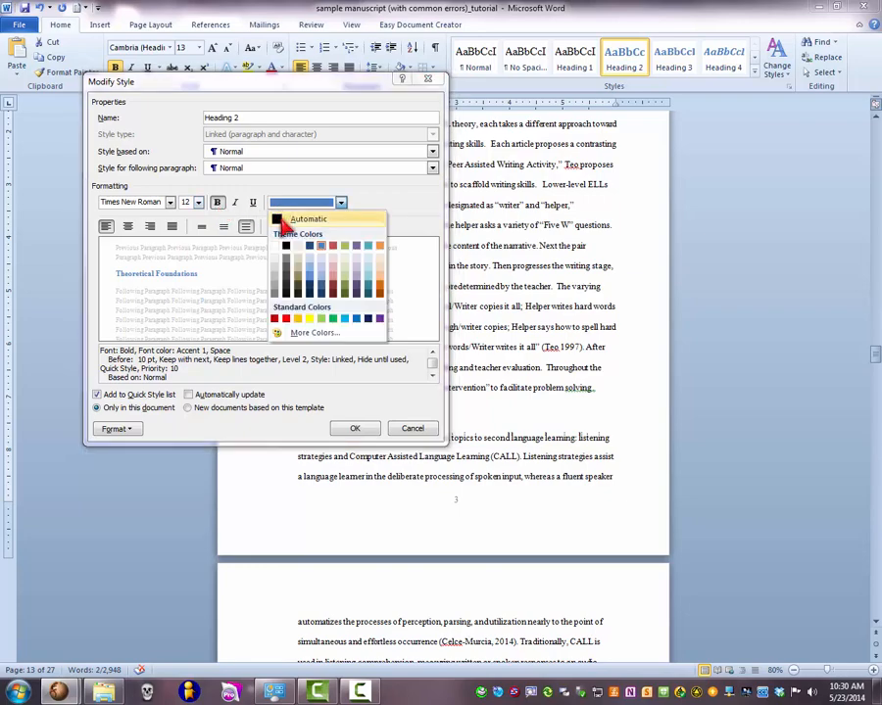
left_click(283, 221)
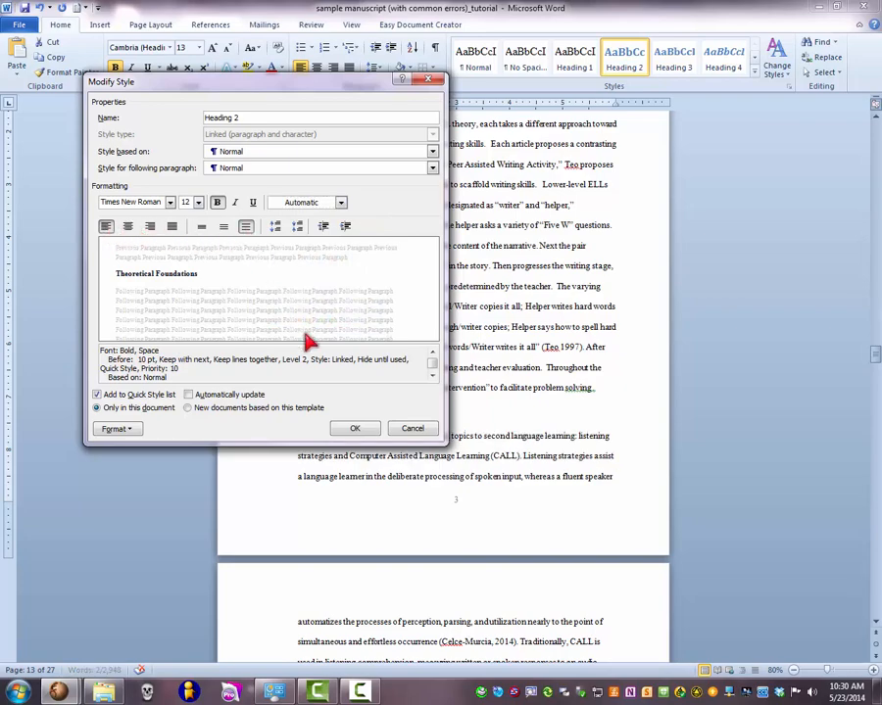
left_click(360, 429)
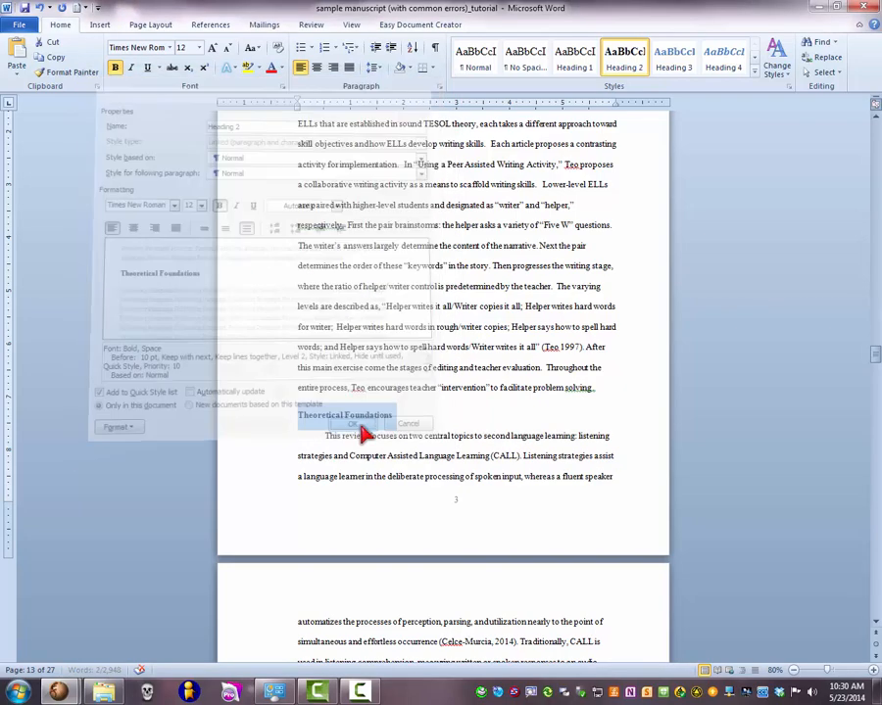
left_click(410, 418)
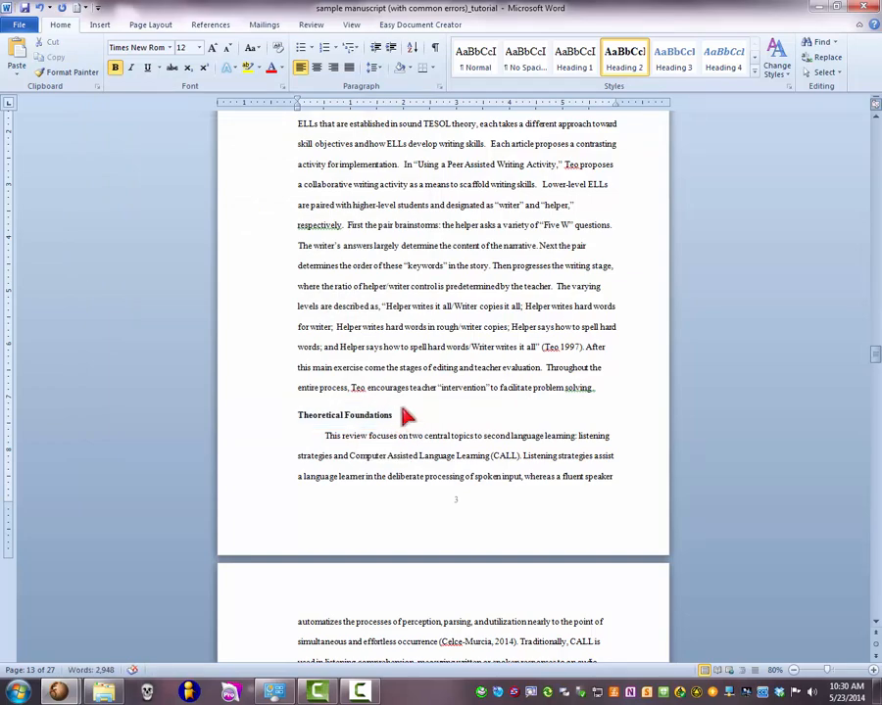
scroll(404, 411, "down", 5)
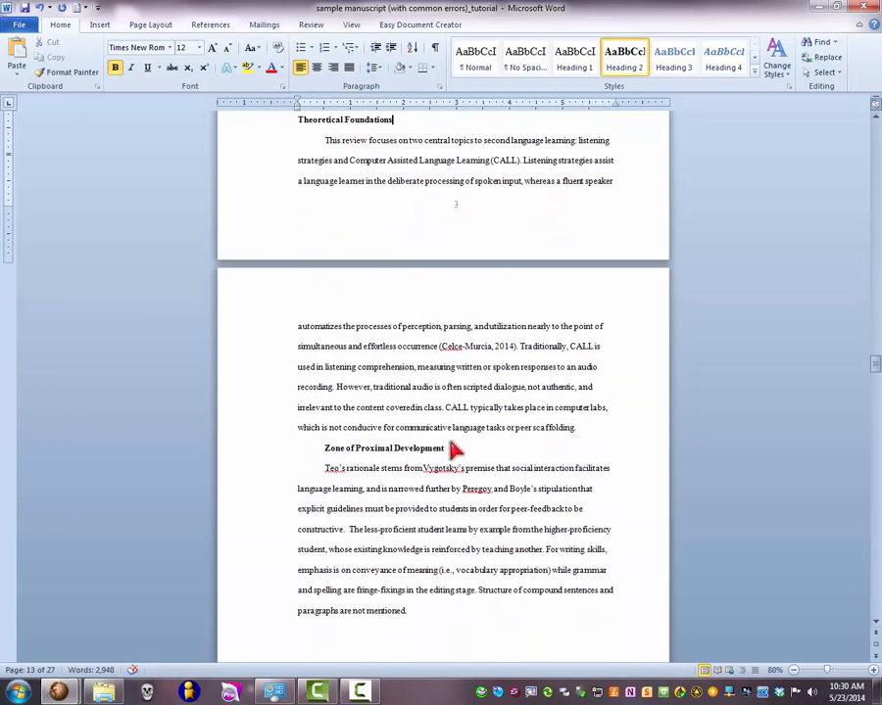
left_click_drag(454, 449, 331, 453)
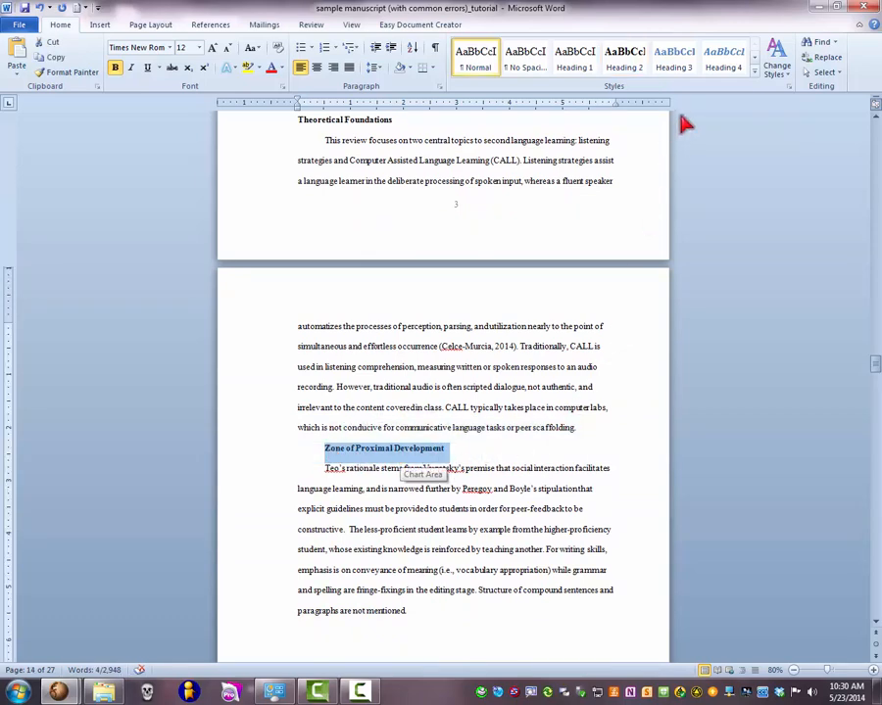
left_click(685, 75)
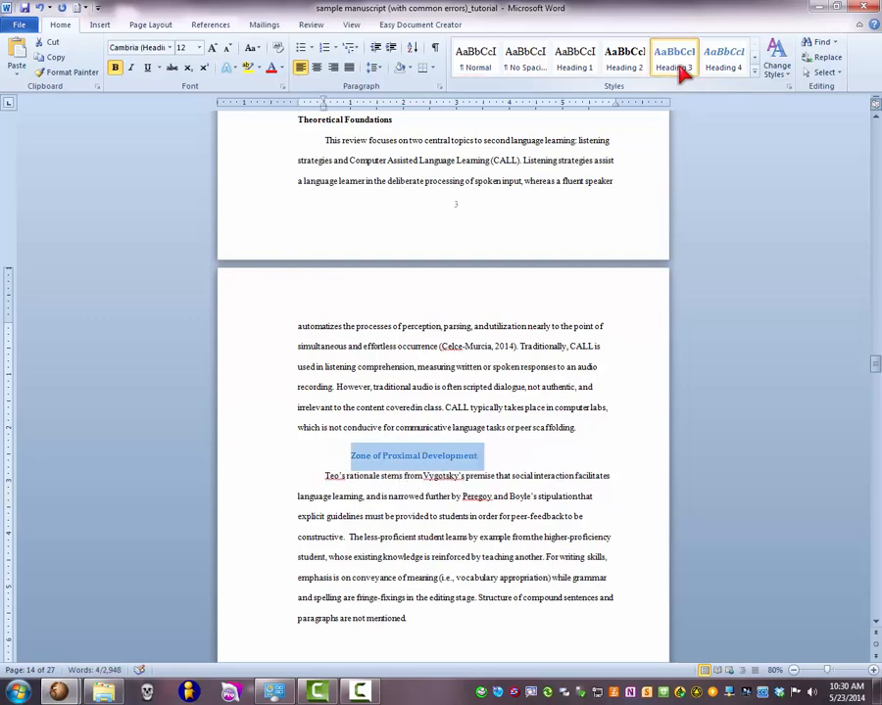
right_click(682, 74)
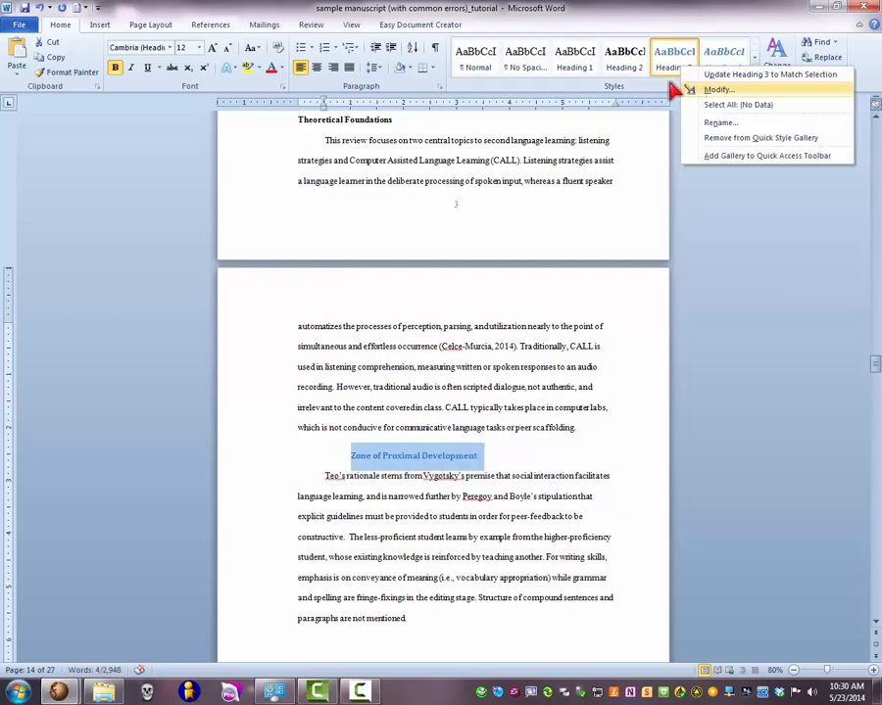
key("Escape")
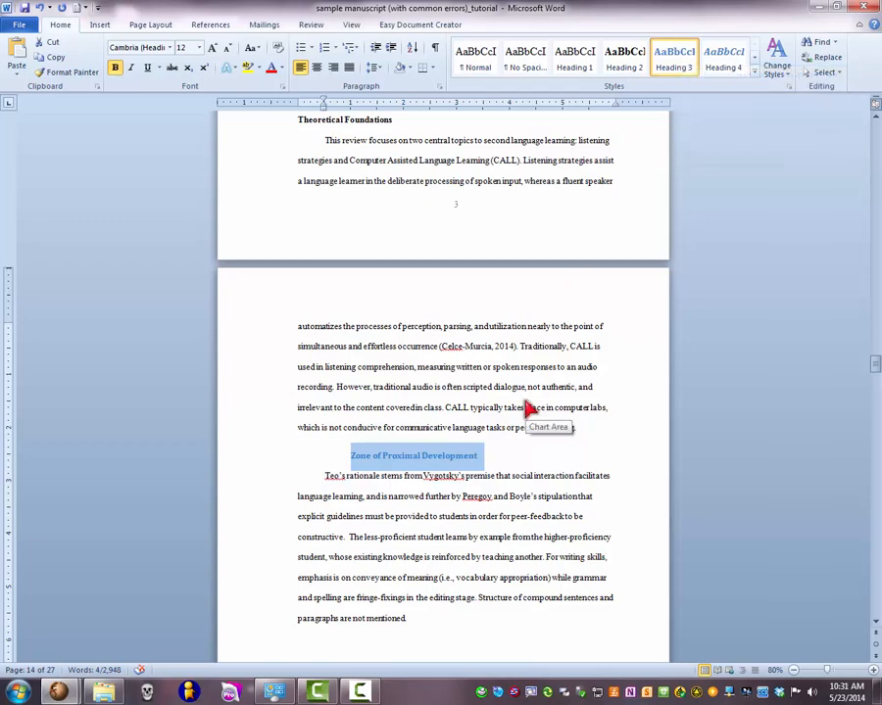
key("ctrl+z")
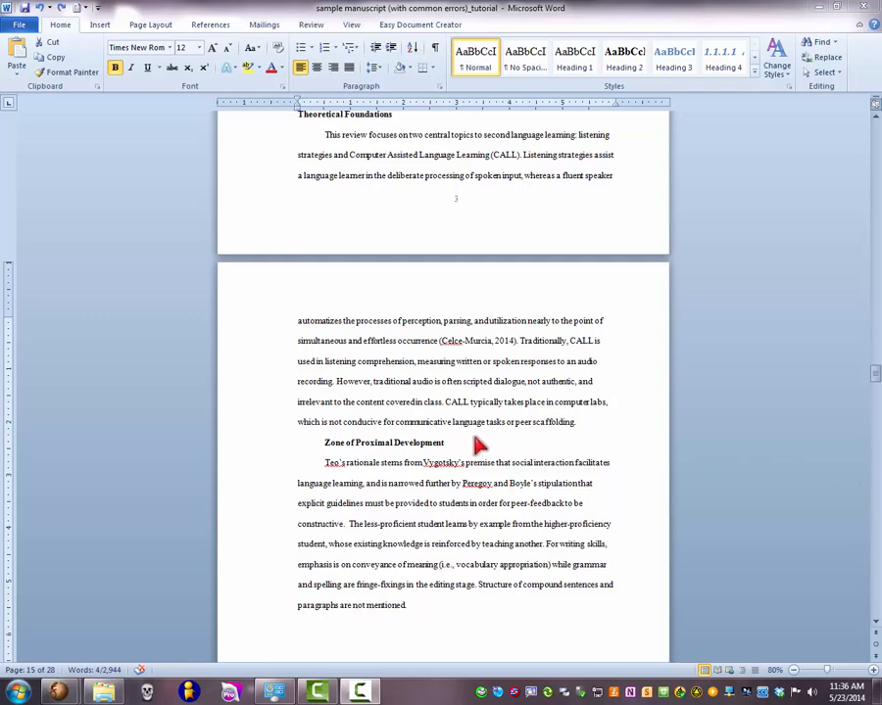
- Update the Heading 3 style to match the formatting of the Zone of Proximal Development subheading and apply it there
triple_click(326, 443)
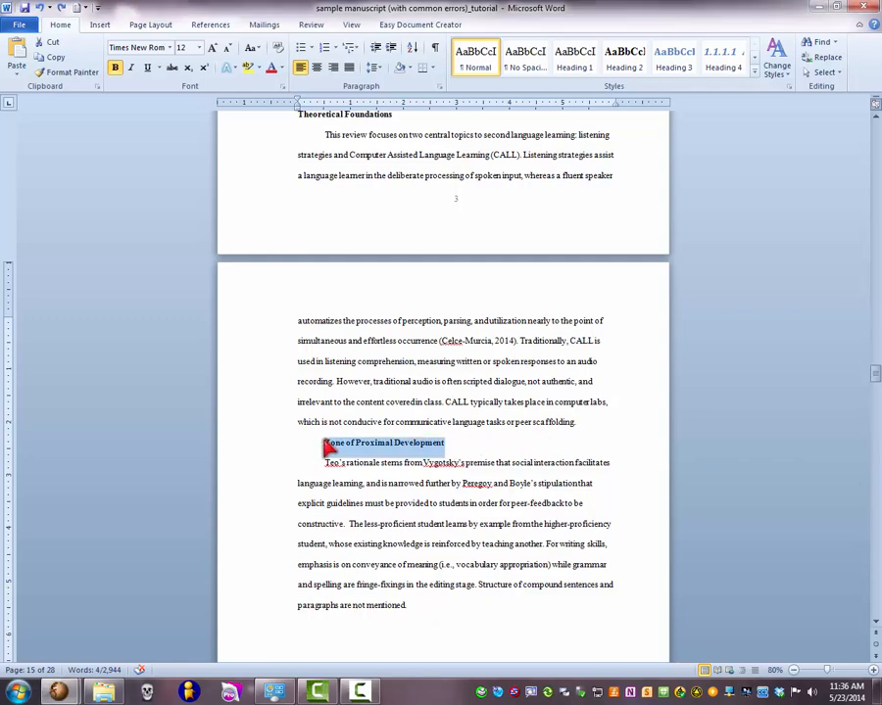
left_click(326, 441)
left_click_drag(325, 441, 435, 445)
right_click(687, 77)
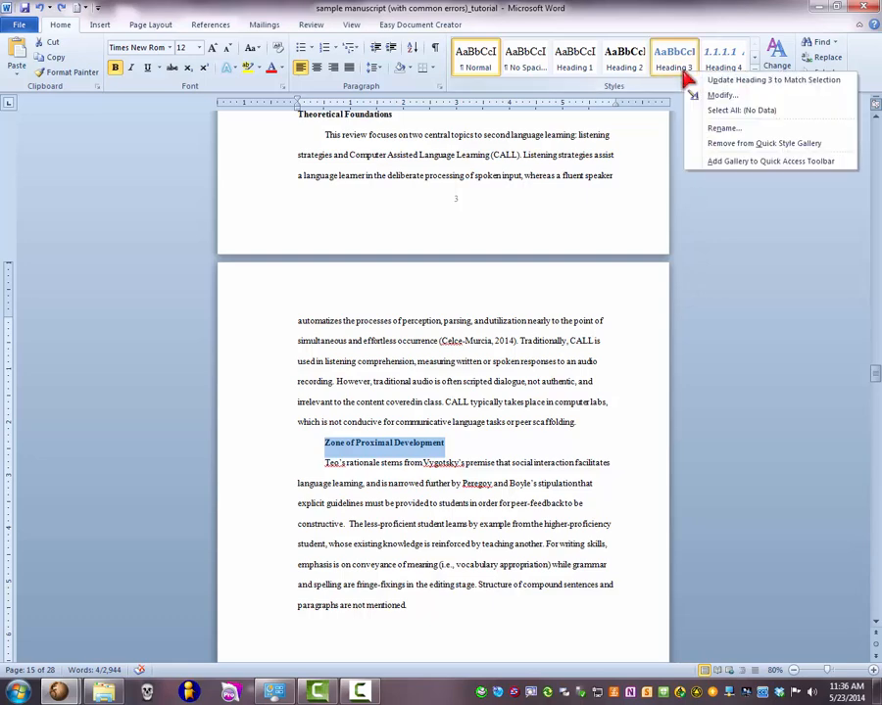
left_click(831, 83)
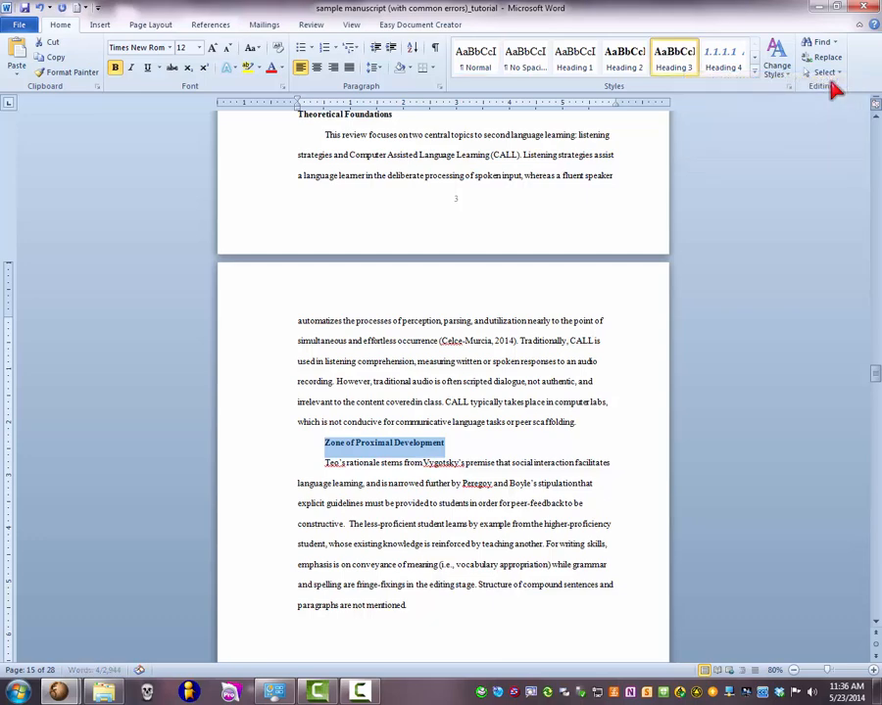
left_click(451, 450)
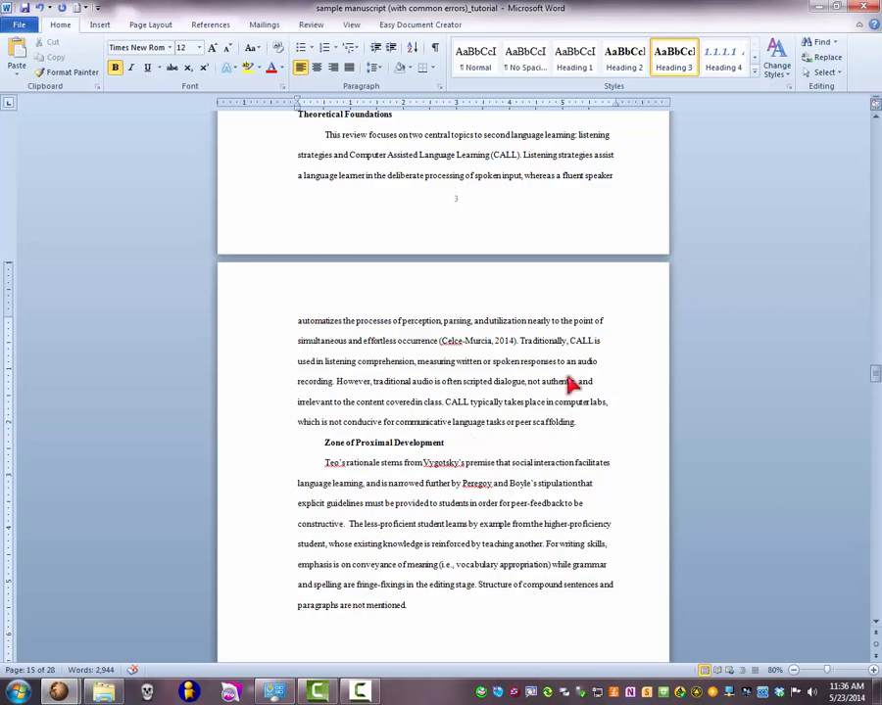
left_click(679, 76)
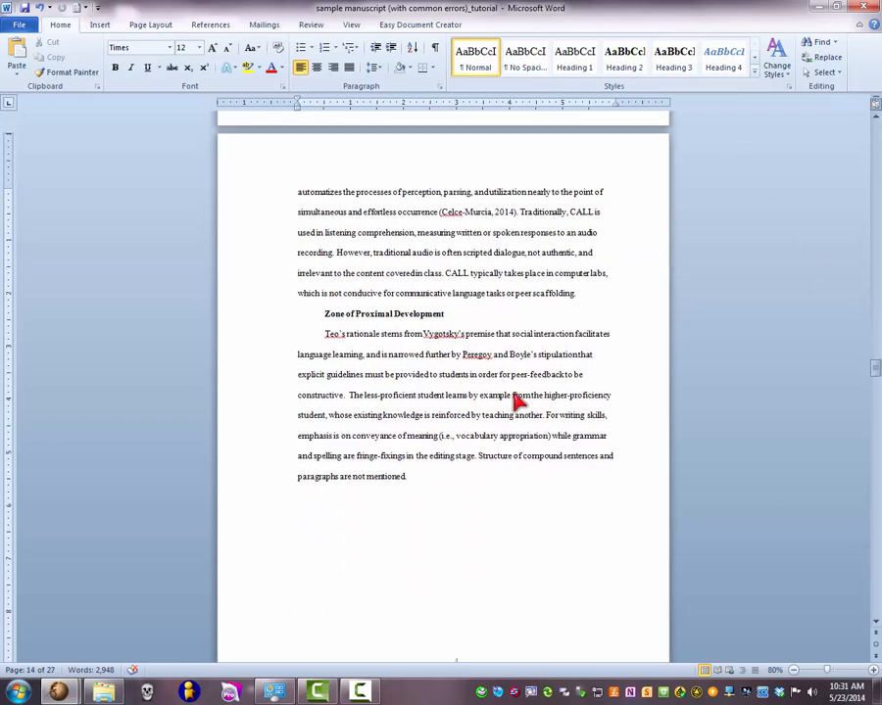
- Apply the Heading 1 style to the METHOD chapter title
scroll(518, 402, "down", 6)
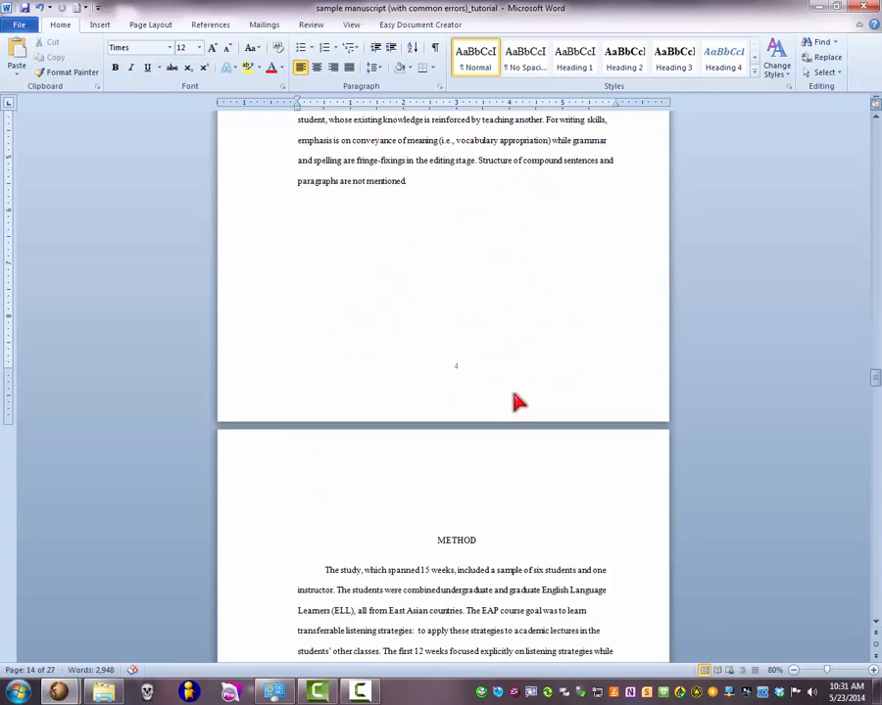
scroll(517, 402, "down", 4)
left_click(485, 358)
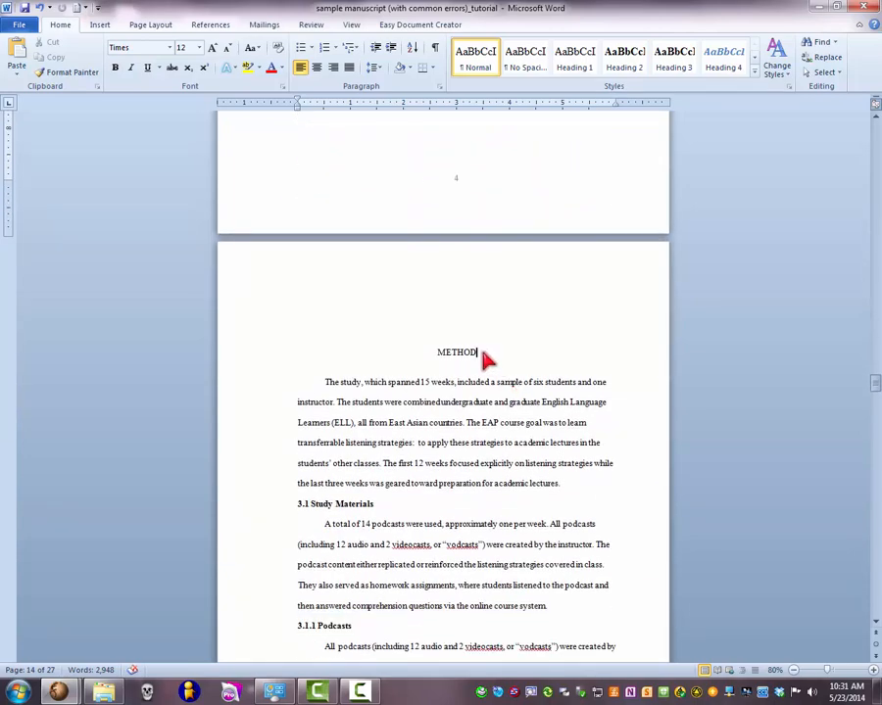
double_click(451, 357)
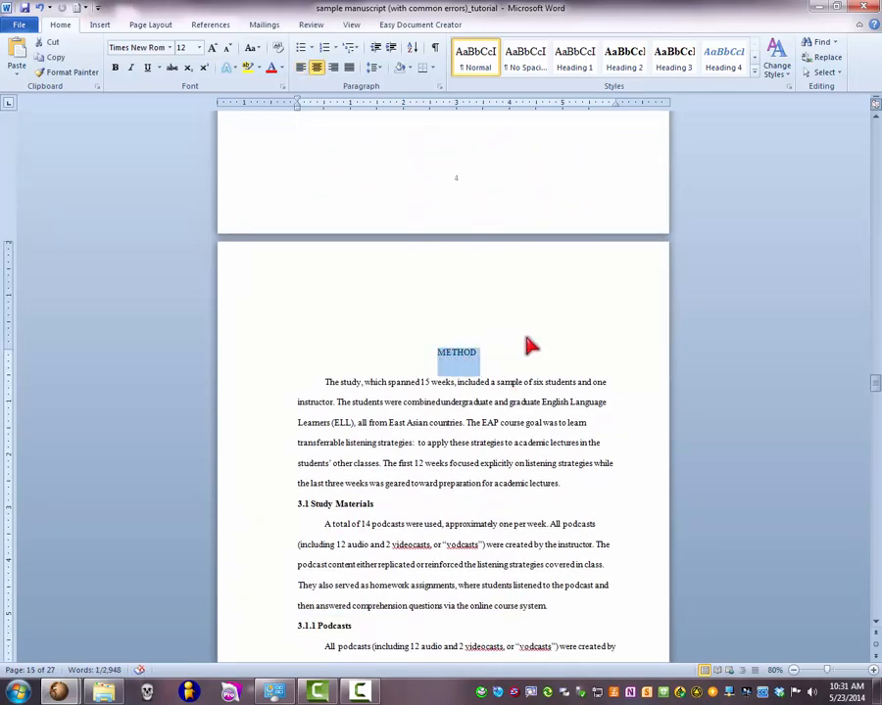
left_click(590, 67)
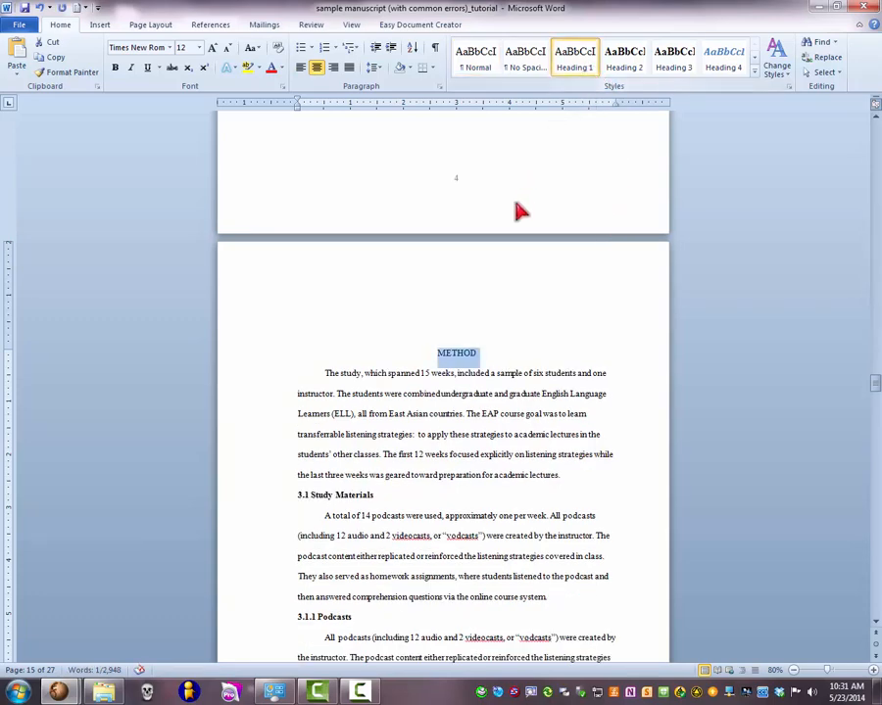
- Apply the 1, 1.1, 1.1.1 multilevel numbering linked to the heading styles, starting from the METHOD chapter title
scroll(429, 372, "down", 2)
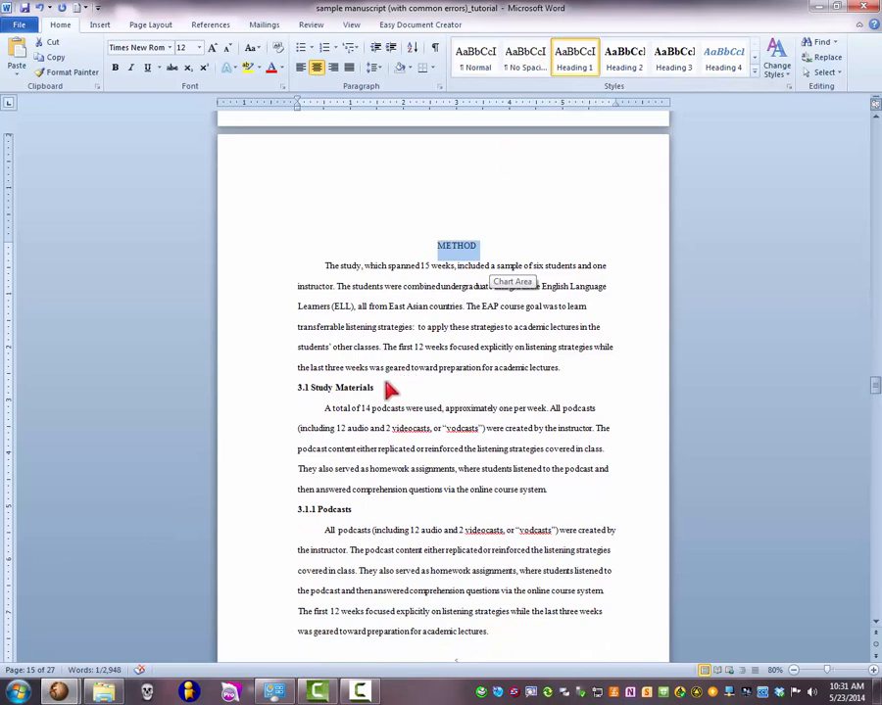
left_click(388, 390)
left_click(299, 397)
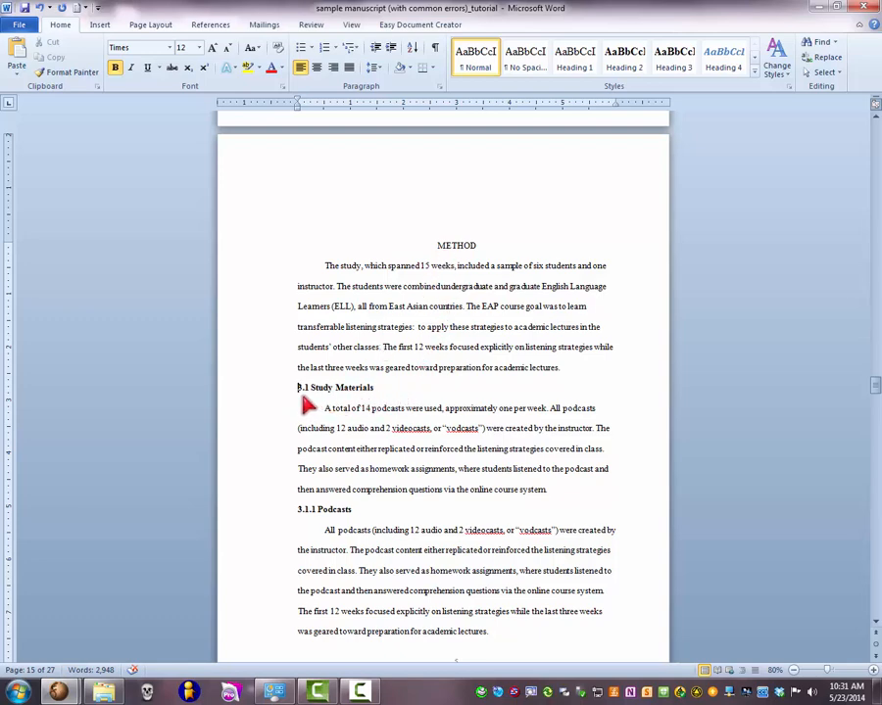
scroll(303, 404, "down", 1)
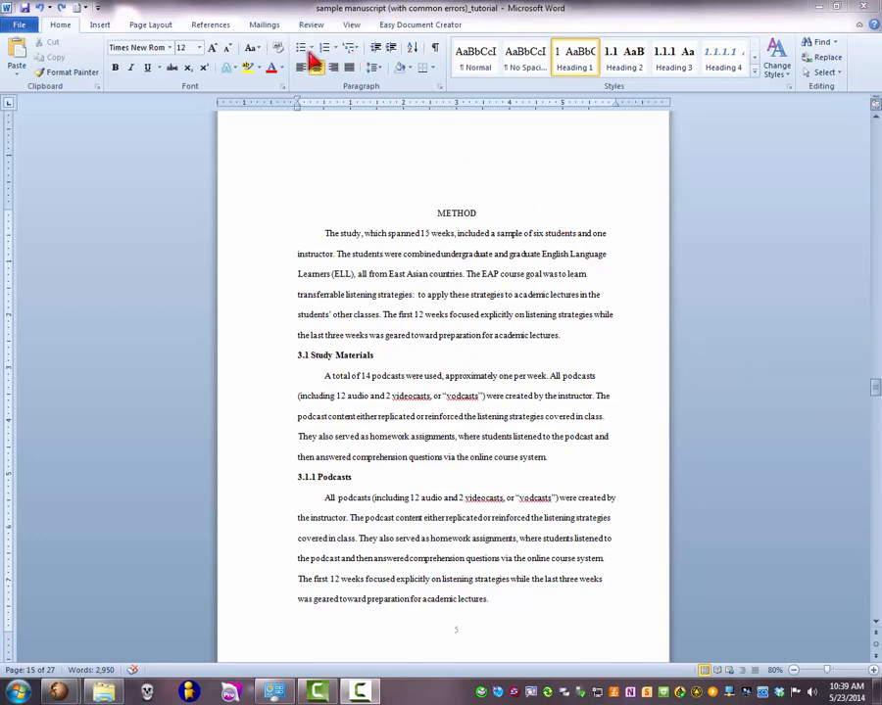
left_click(352, 49)
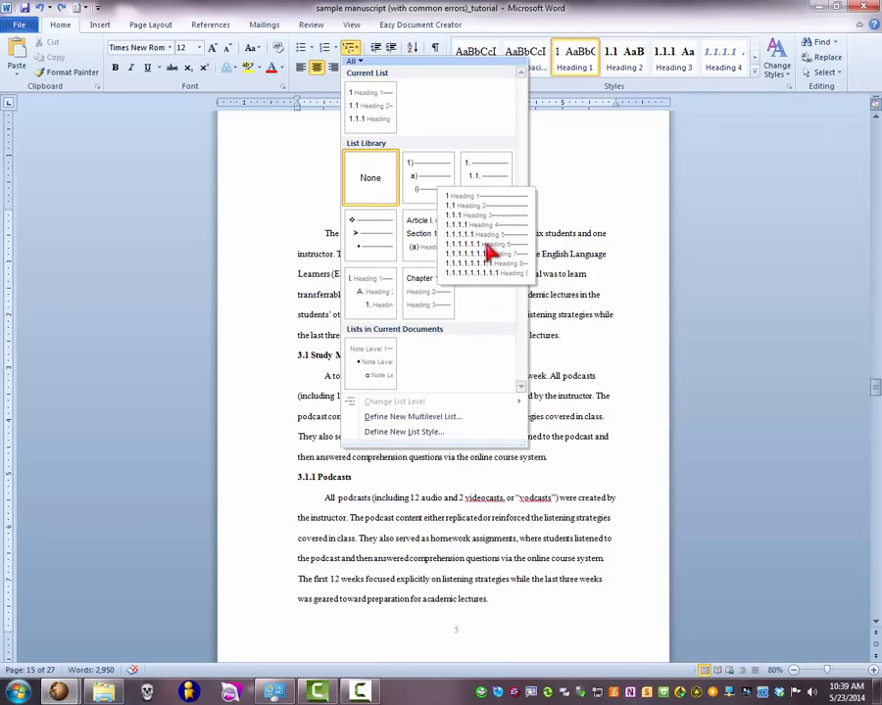
left_click(496, 245)
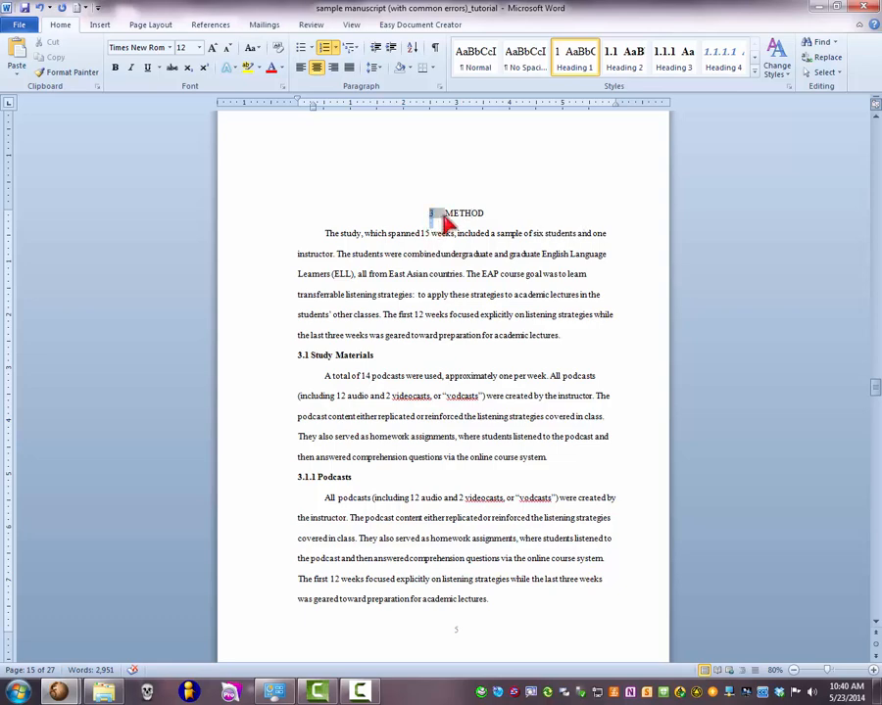
- Apply the Heading 2 style to the Study Materials subheading and the Heading 3 style to the Podcasts subheading
left_click(398, 358)
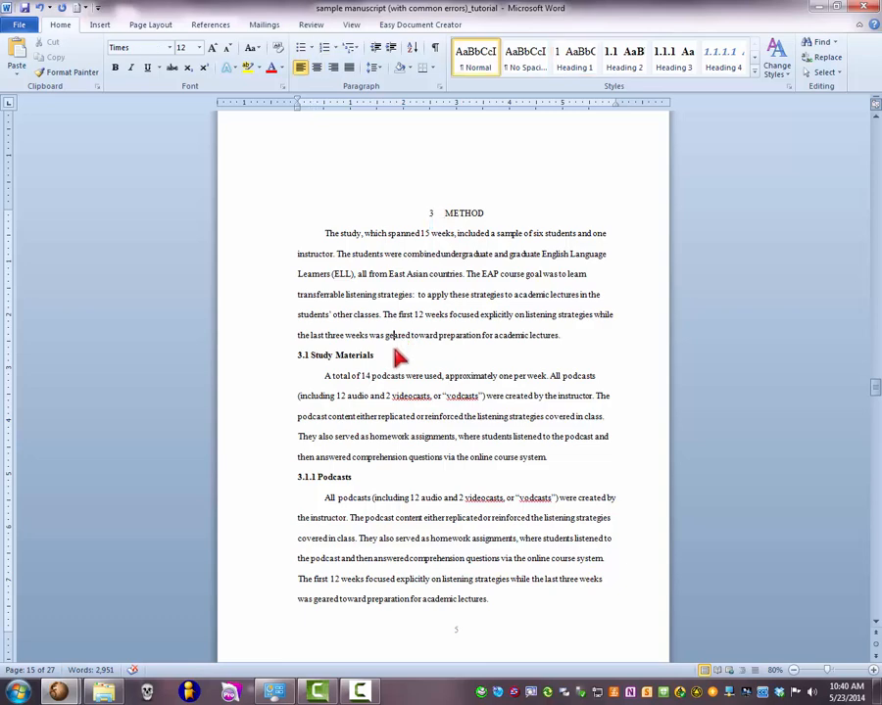
left_click_drag(381, 357, 300, 358)
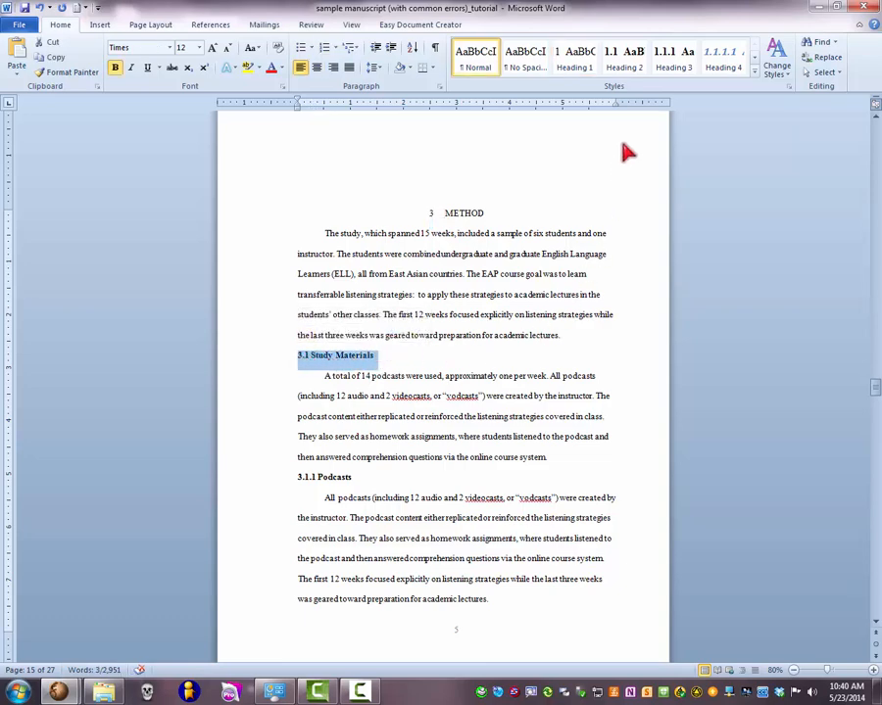
left_click(625, 61)
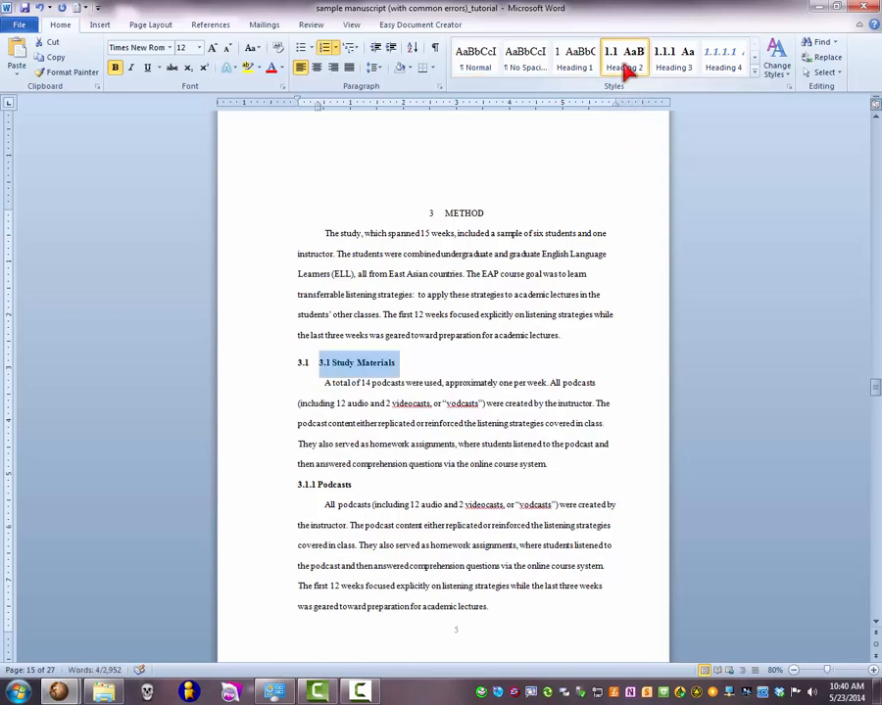
left_click_drag(372, 482, 300, 487)
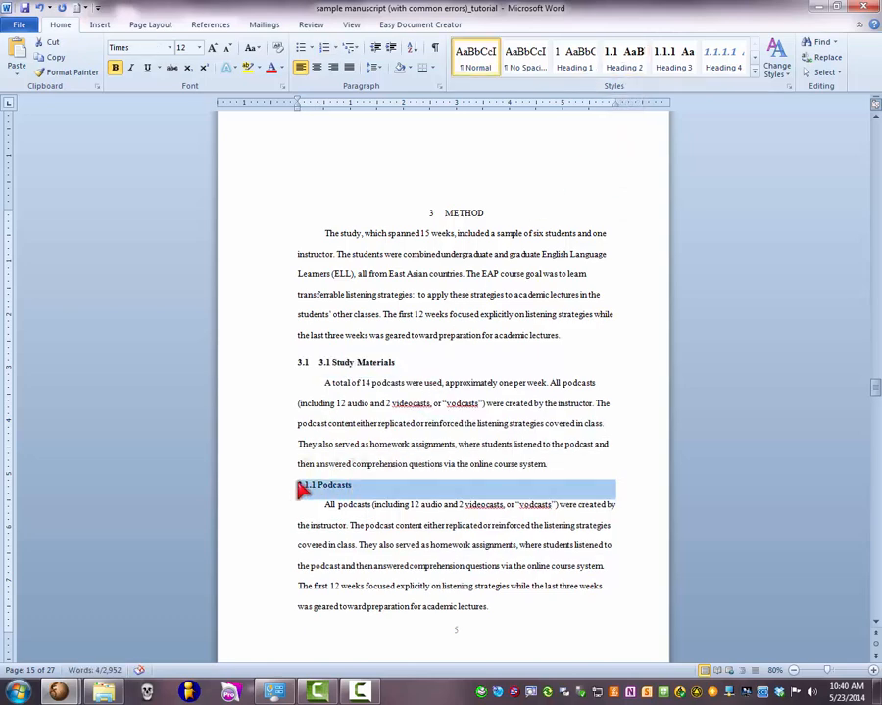
left_click(685, 69)
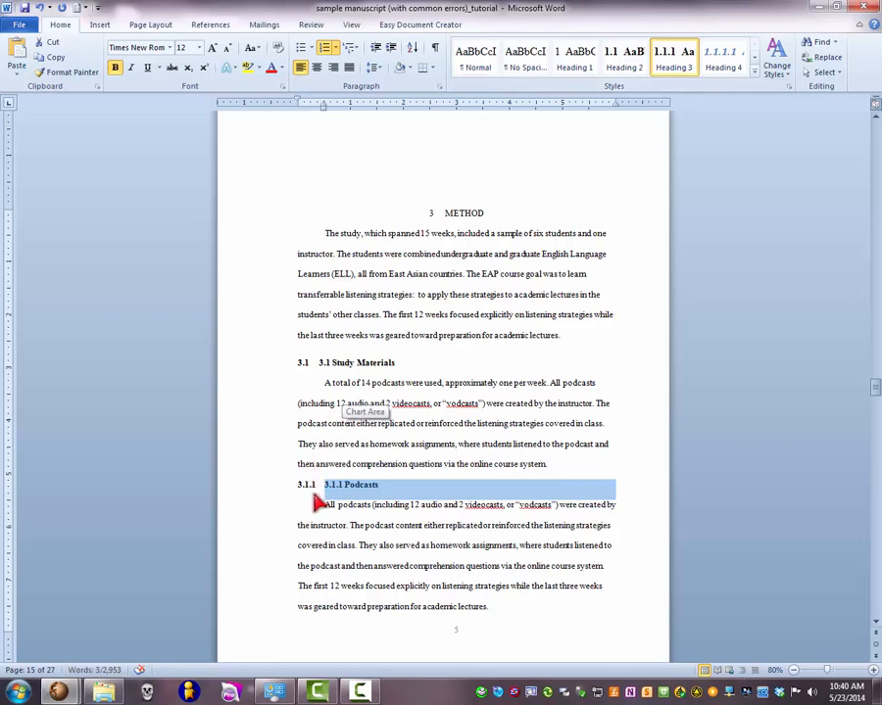
- Delete the manually typed numbers 3.1.1 and 3.1 from the Podcasts and Study Materials subheadings
left_click(347, 494)
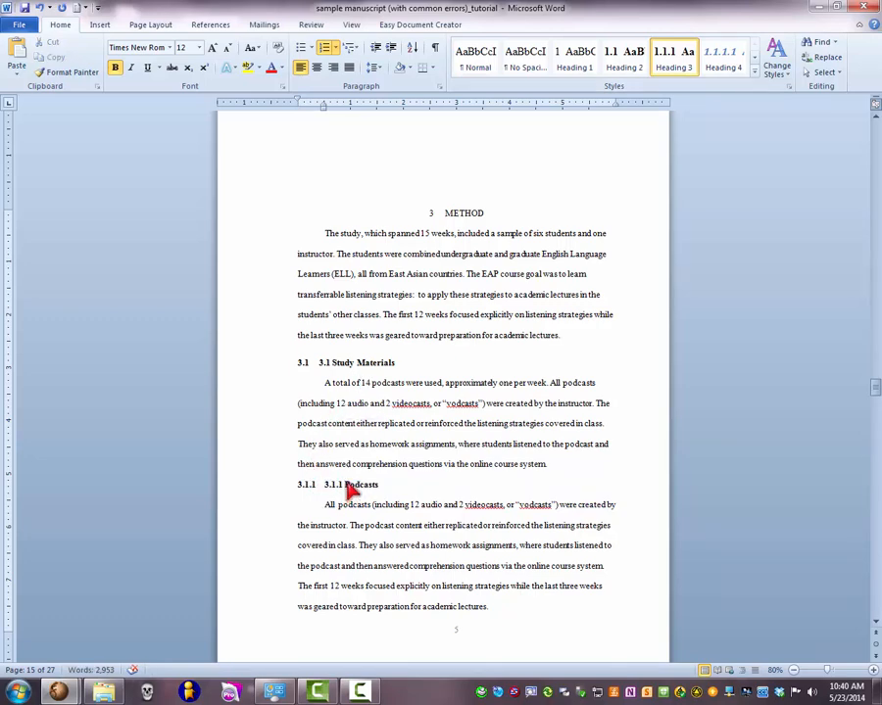
key("BackSpace")
key("BackSpace")
key("BackSpace")
left_click(330, 362)
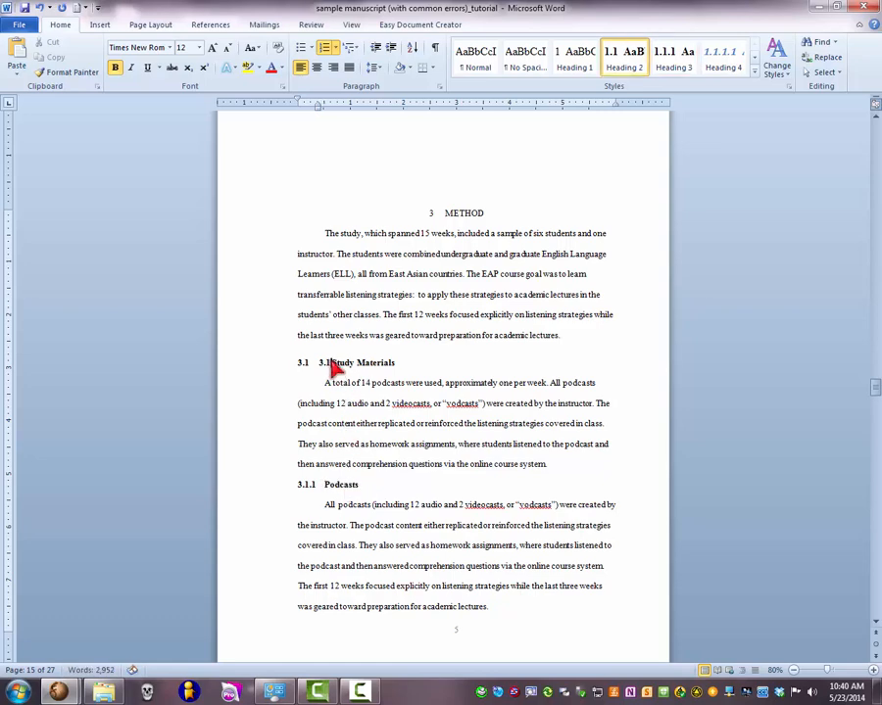
key("BackSpace")
key("BackSpace")
key("BackSpace")
key("BackSpace")
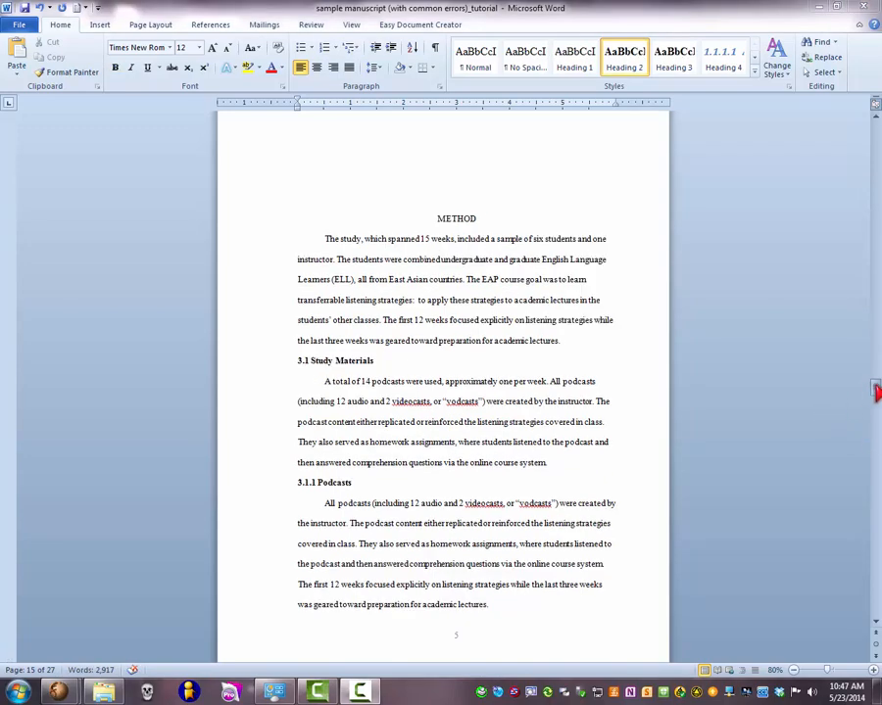
- Delete the manual table of contents entries from List of Figures through Bibliography beneath the thesis title
left_click_drag(877, 392, 868, 261)
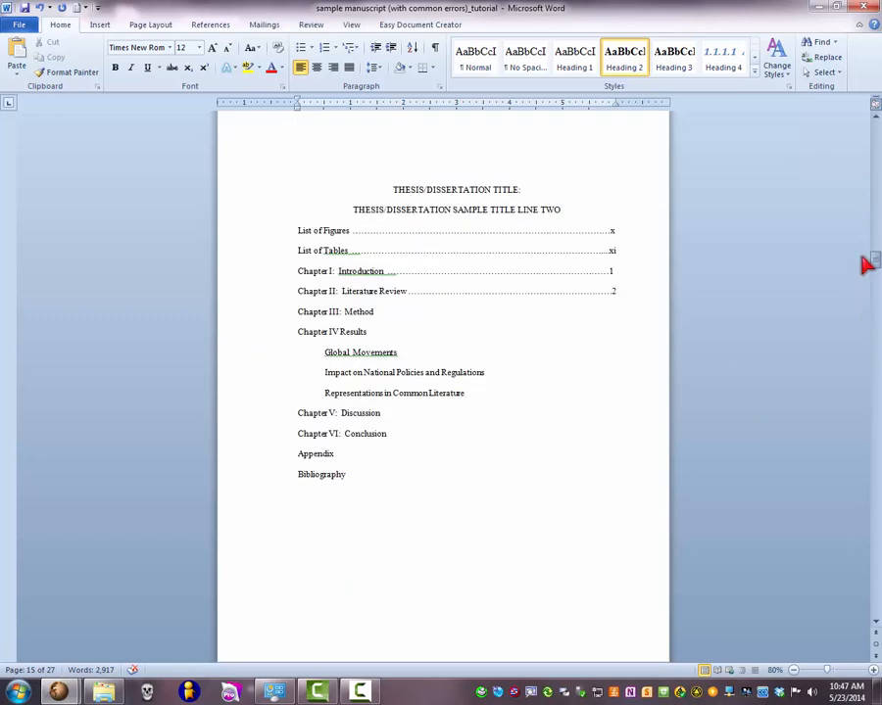
left_click(523, 214)
scroll(517, 224, "up", 2)
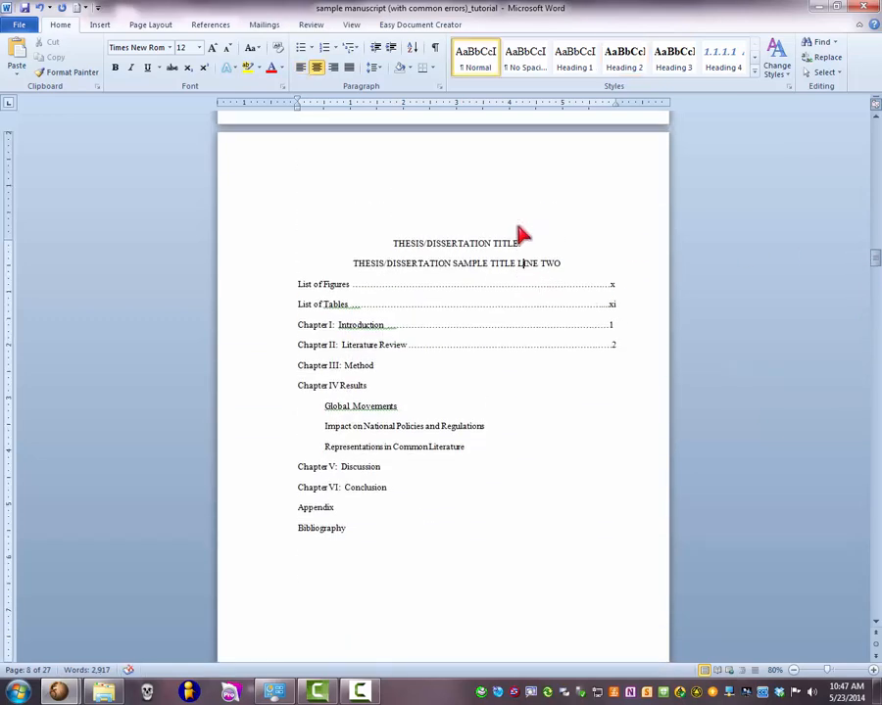
scroll(516, 228, "down", 1)
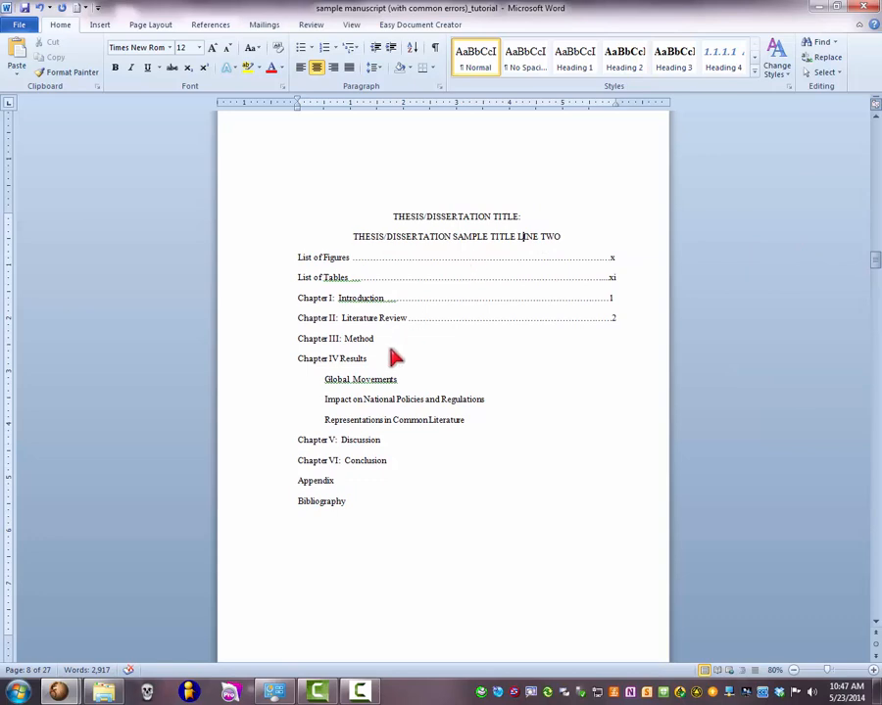
left_click_drag(349, 504, 323, 263)
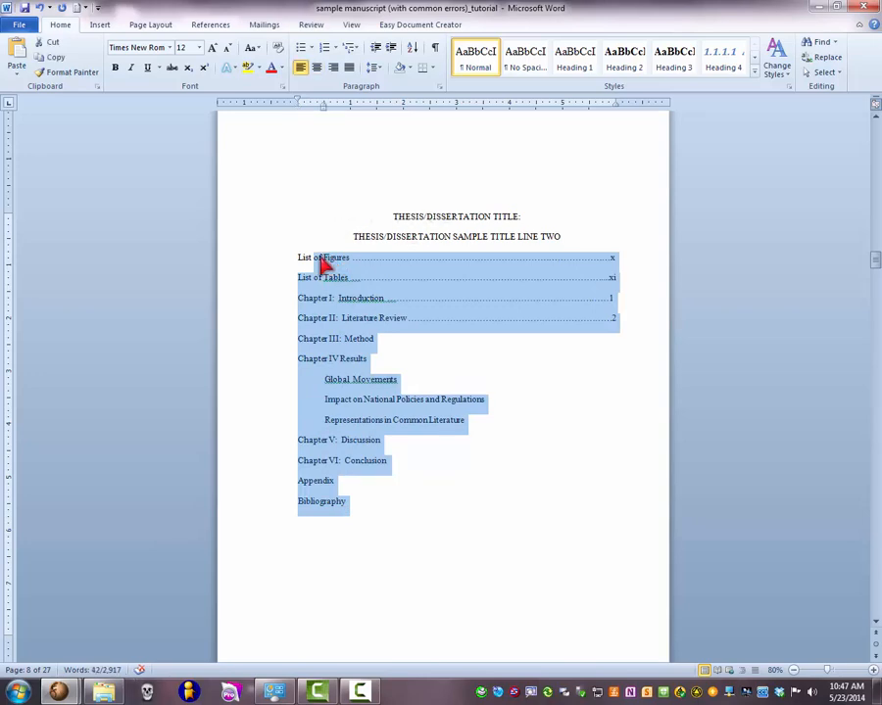
key("Delete")
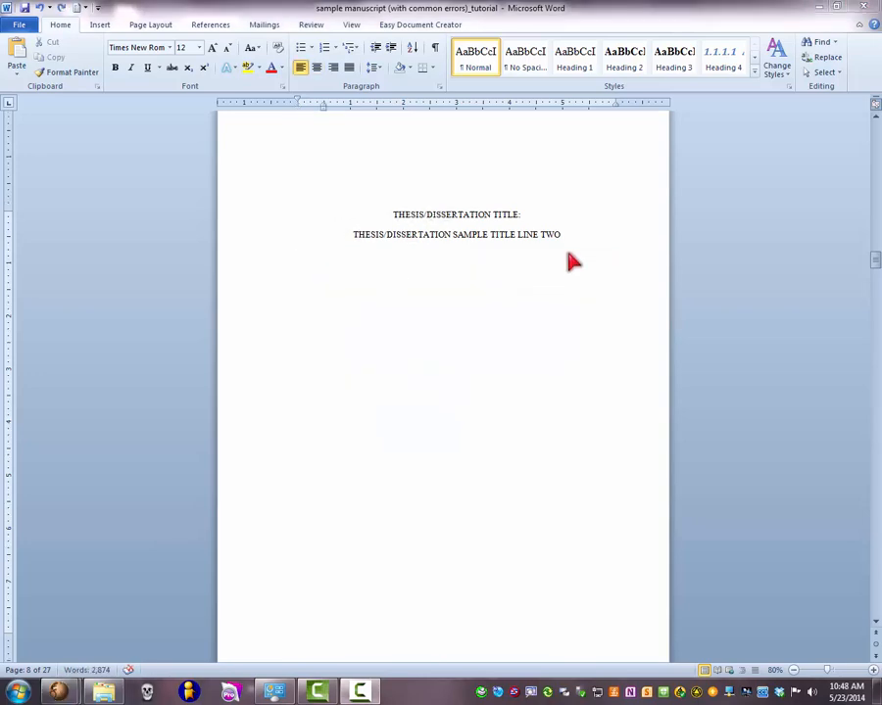
- Insert the built-in Automatic Table 1 table of contents beneath the thesis title
left_click(211, 25)
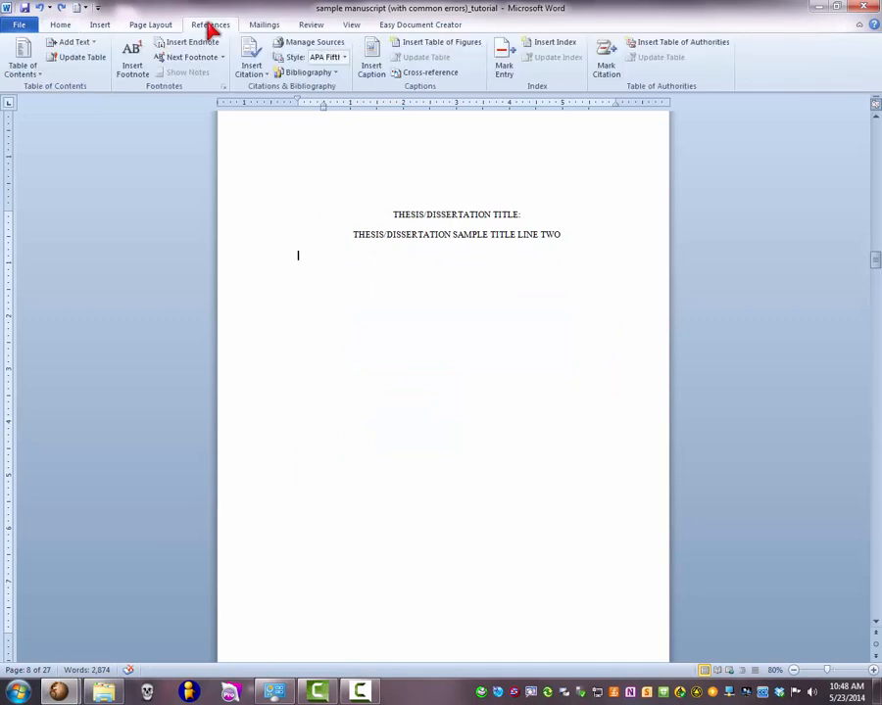
left_click(35, 76)
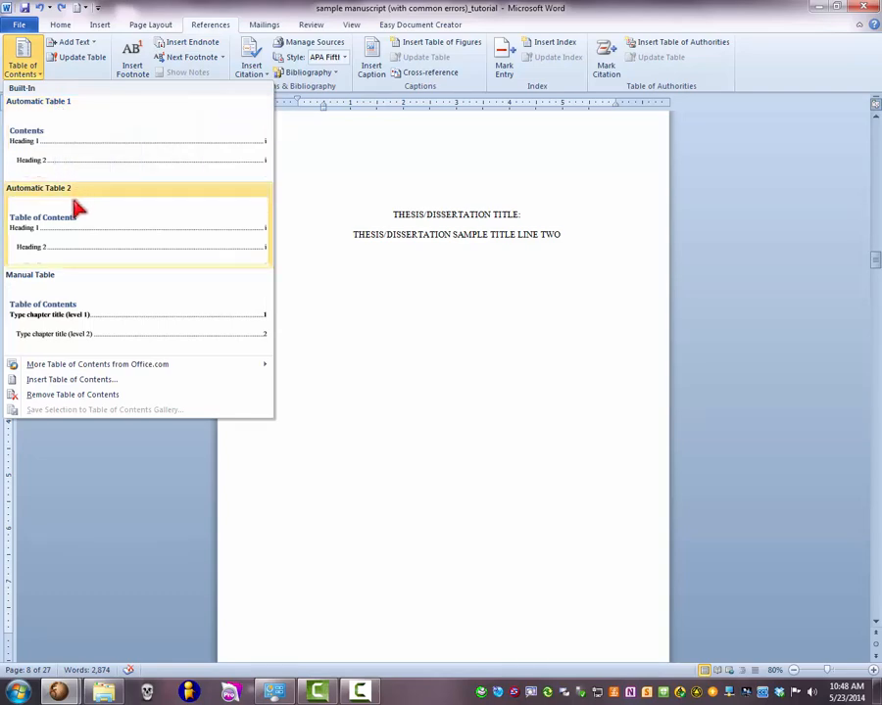
left_click(82, 158)
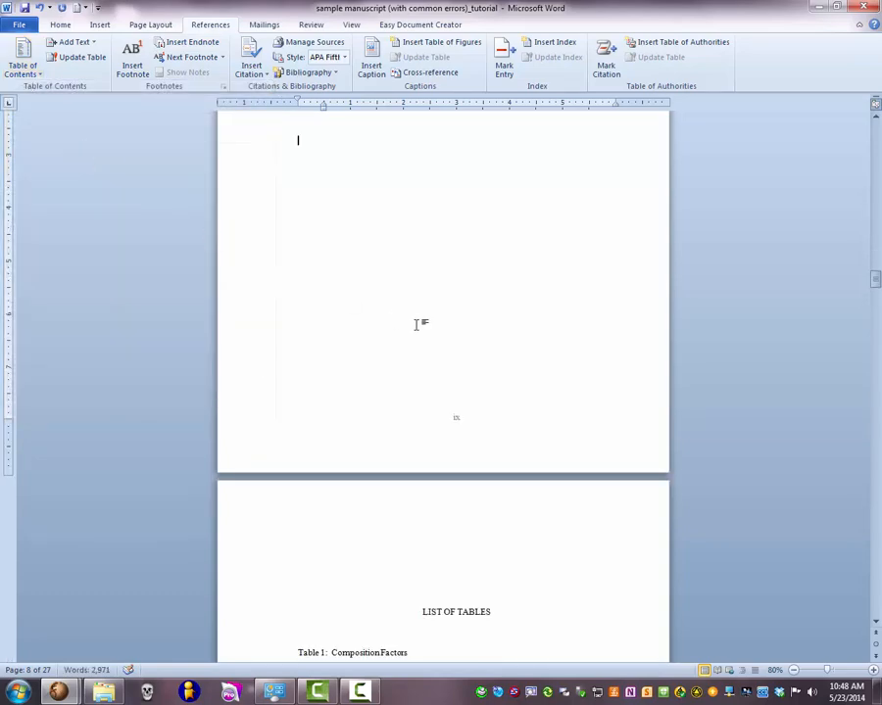
- Delete the Contents heading from the automatic table of contents
scroll(416, 324, "up", 3)
scroll(638, 279, "up", 3)
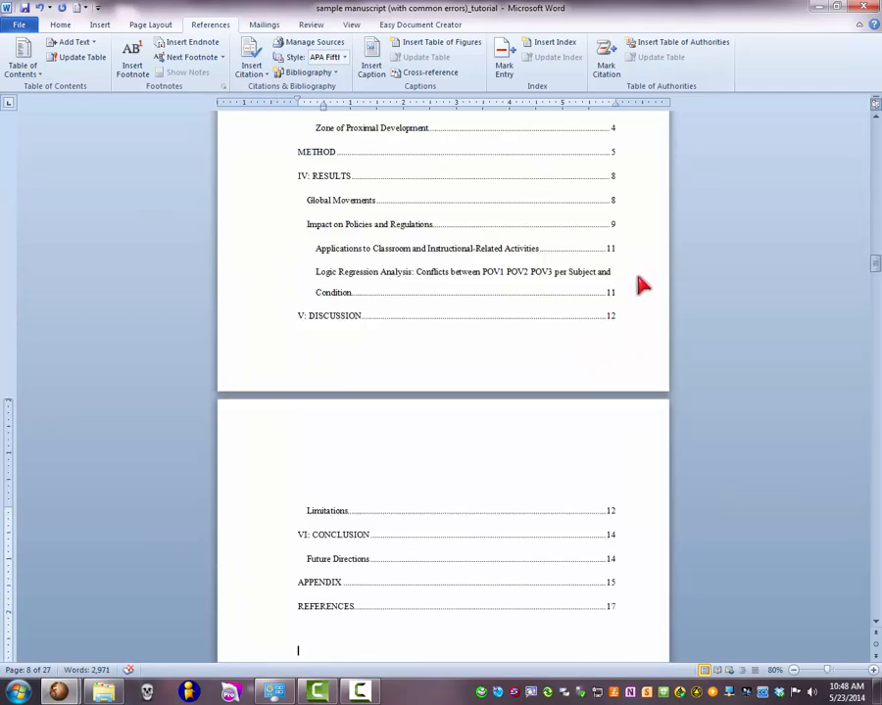
scroll(637, 284, "up", 4)
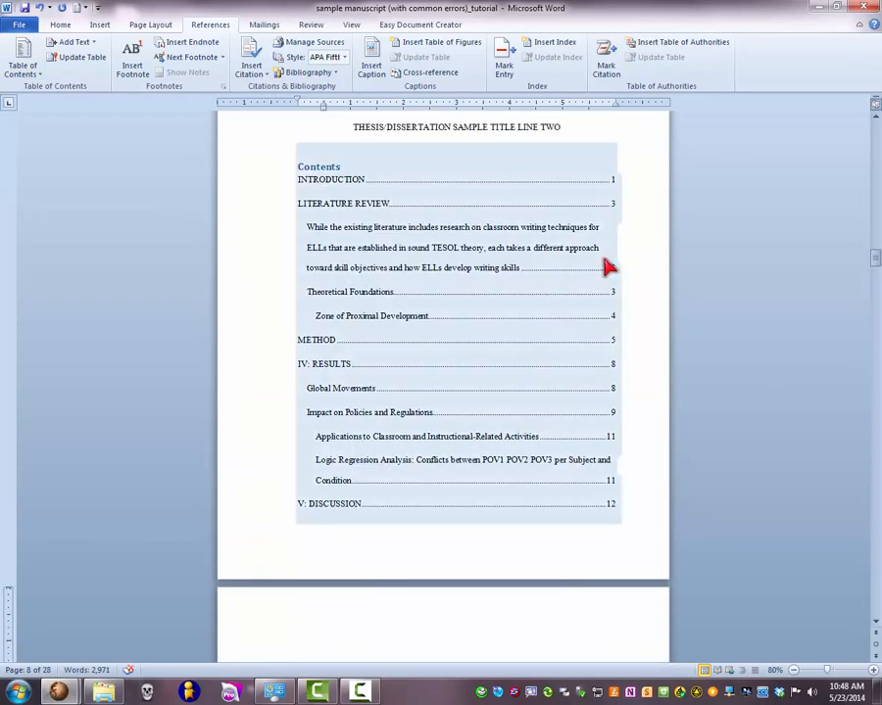
scroll(607, 266, "up", 1)
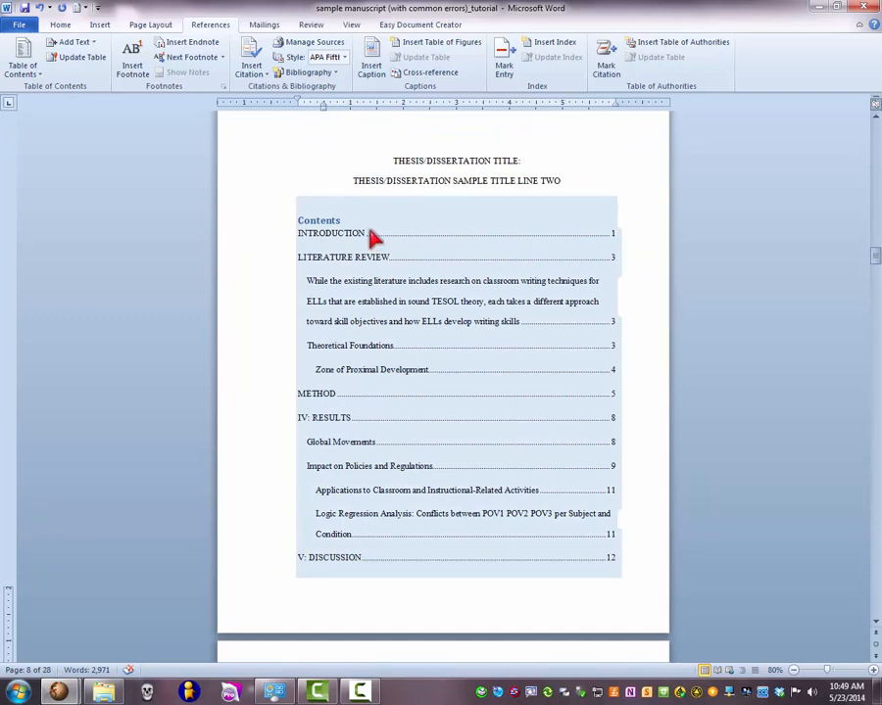
left_click(367, 252)
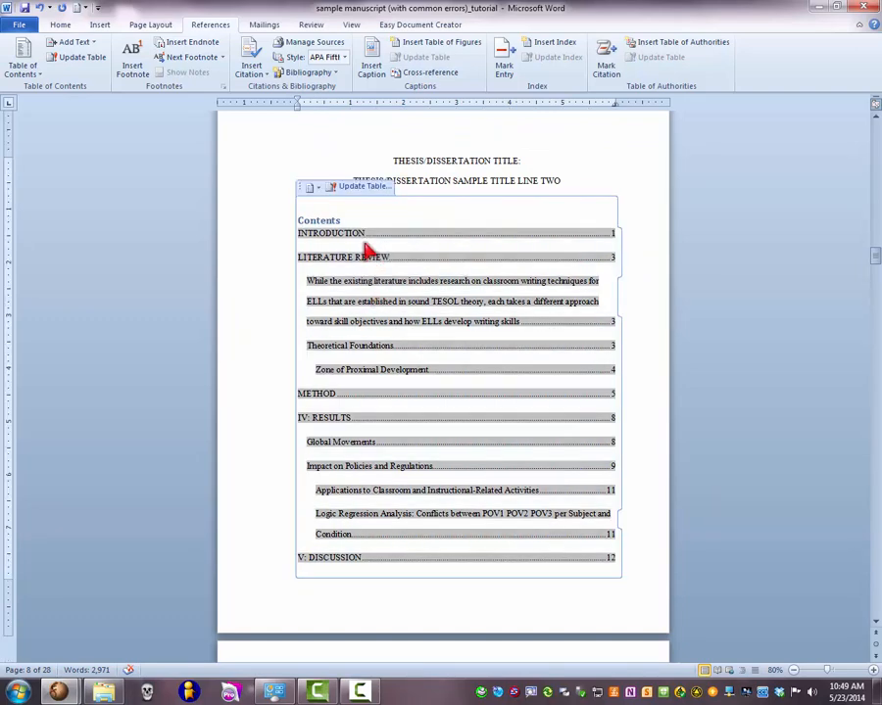
left_click(345, 221)
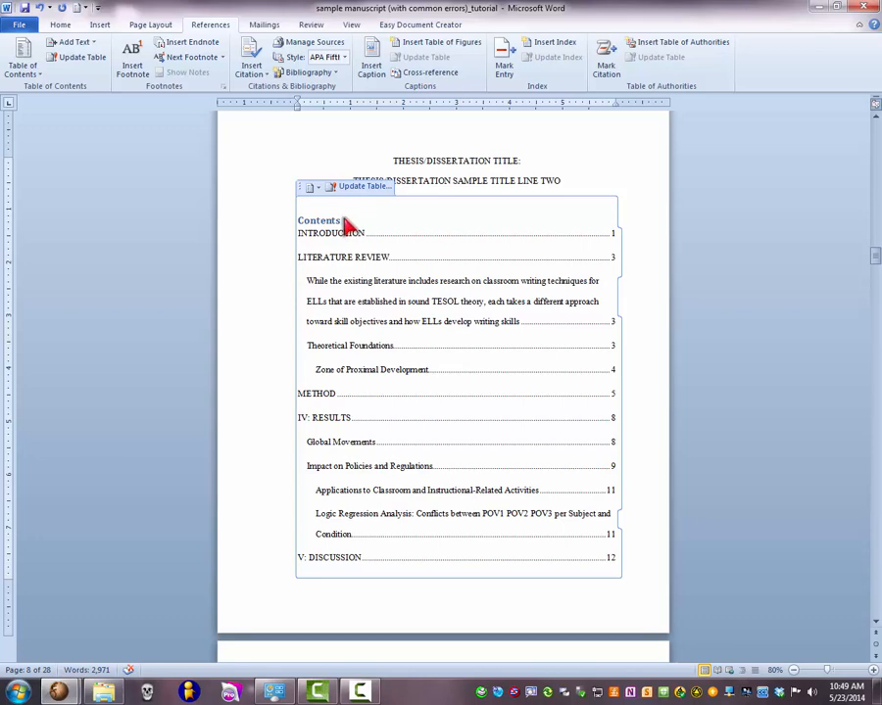
left_click_drag(345, 221, 300, 226)
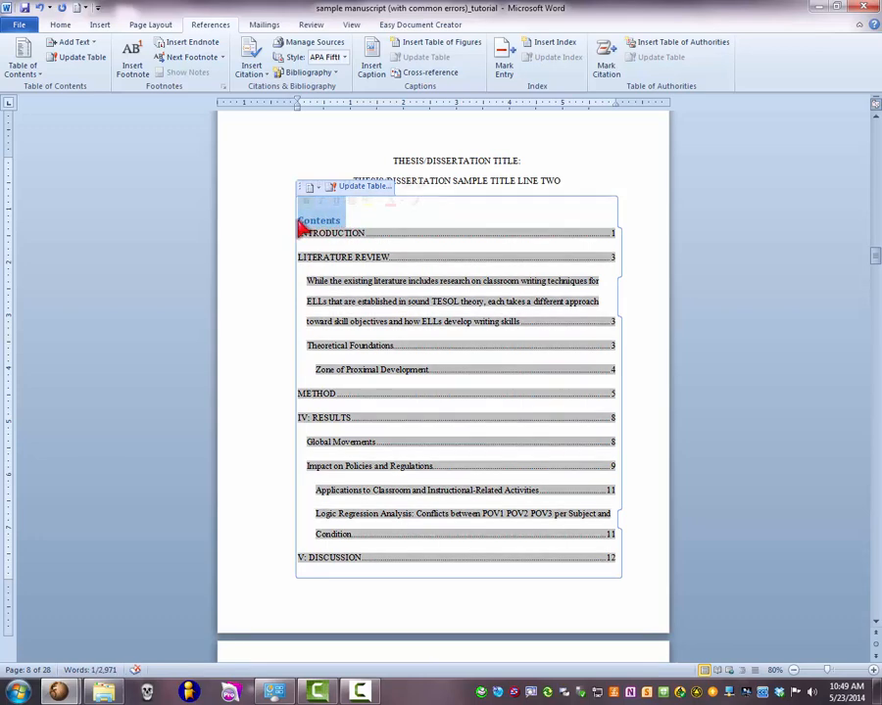
key("Delete")
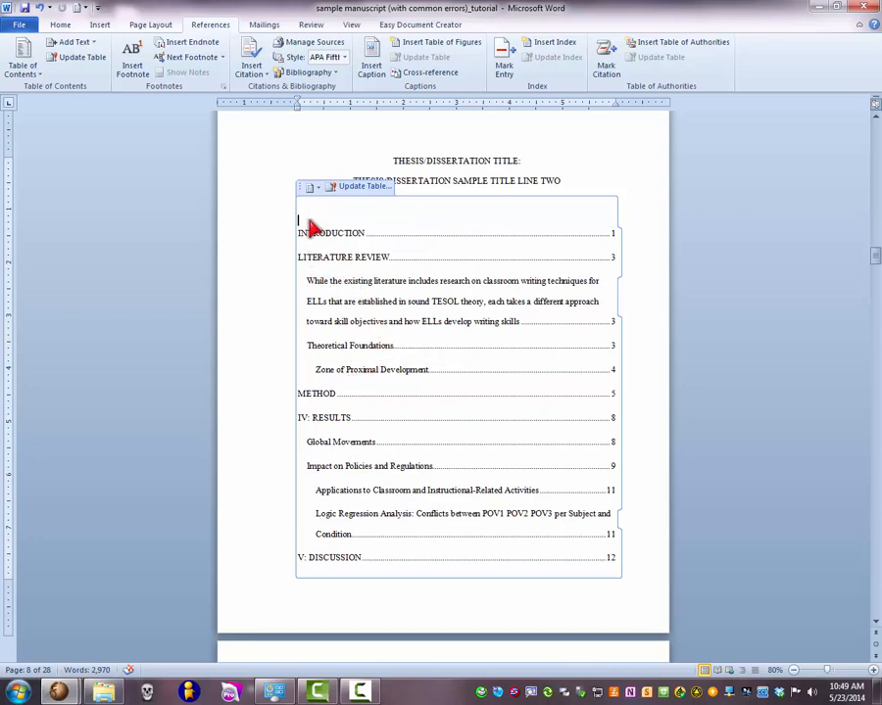
- Apply the Heading 1 style to the LIST OF TABLES title
scroll(310, 228, "down", 15)
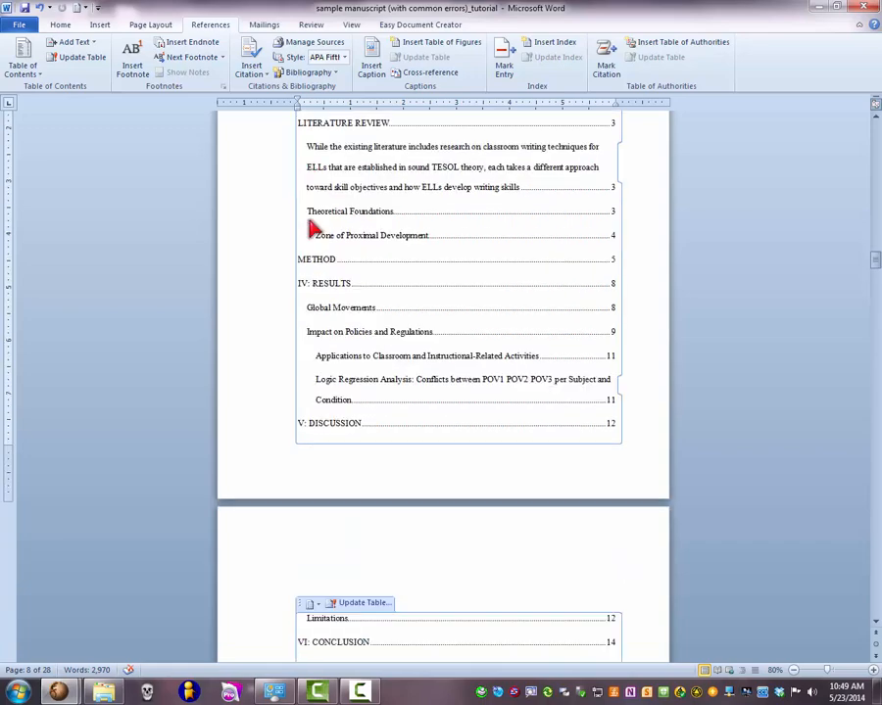
scroll(309, 228, "down", 5)
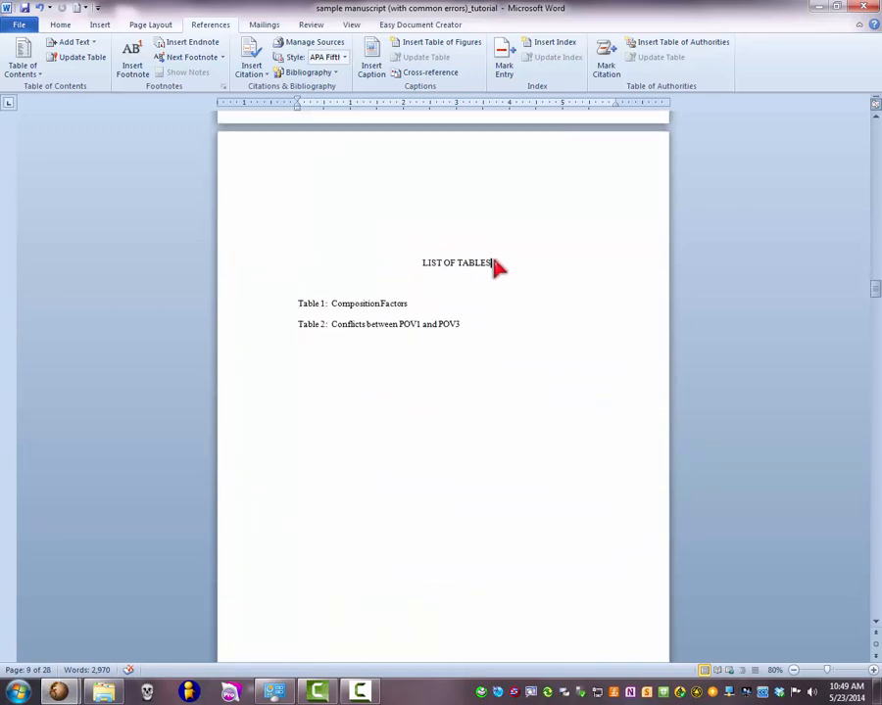
left_click_drag(494, 263, 427, 270)
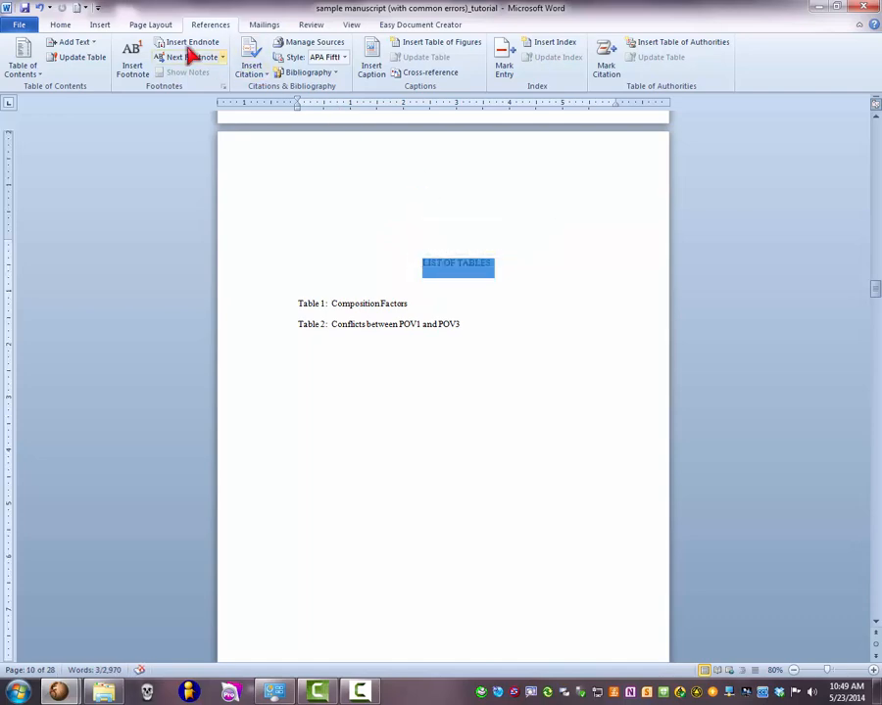
left_click(70, 30)
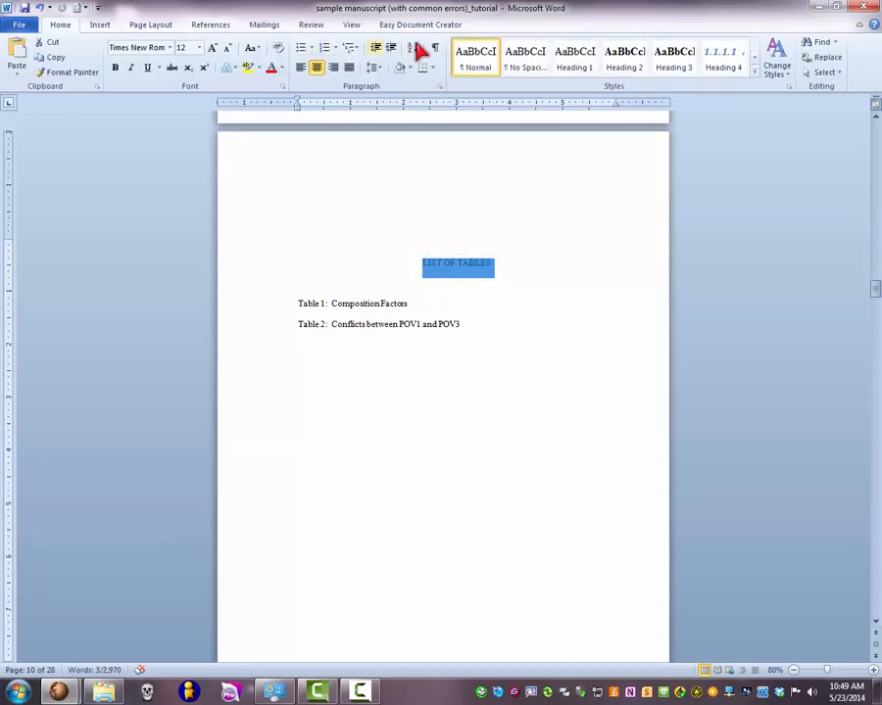
left_click(578, 61)
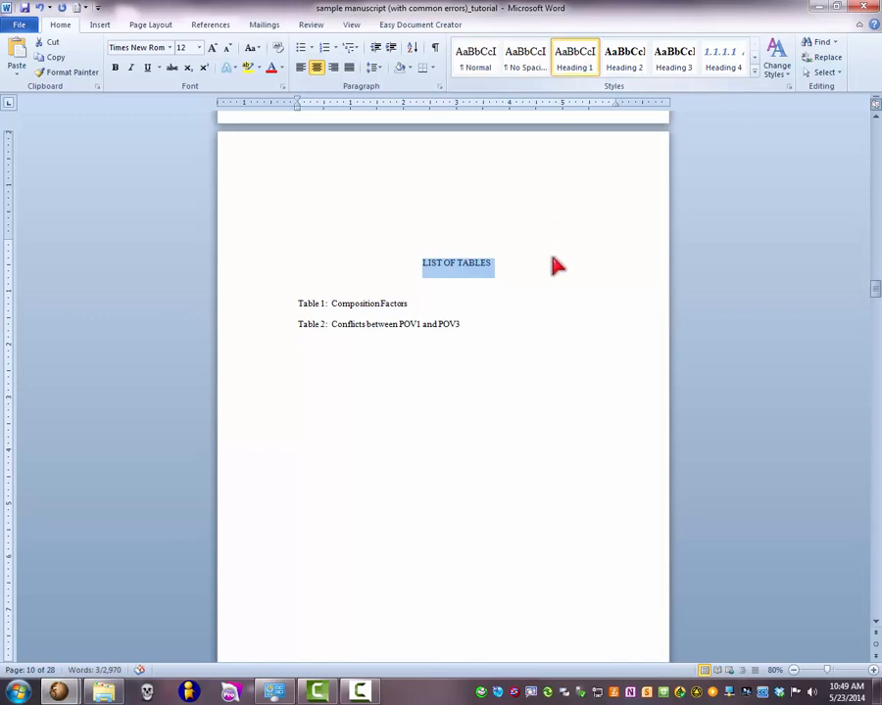
- Apply the Heading 1 style to the LIST OF FIGURES title
scroll(554, 266, "down", 5)
scroll(549, 266, "down", 5)
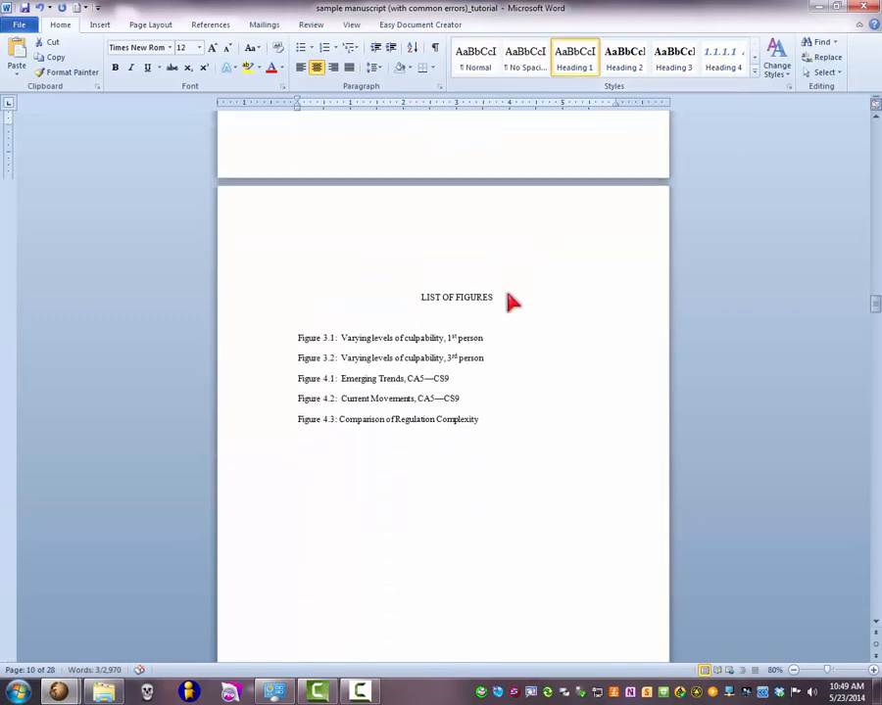
left_click_drag(478, 302, 427, 302)
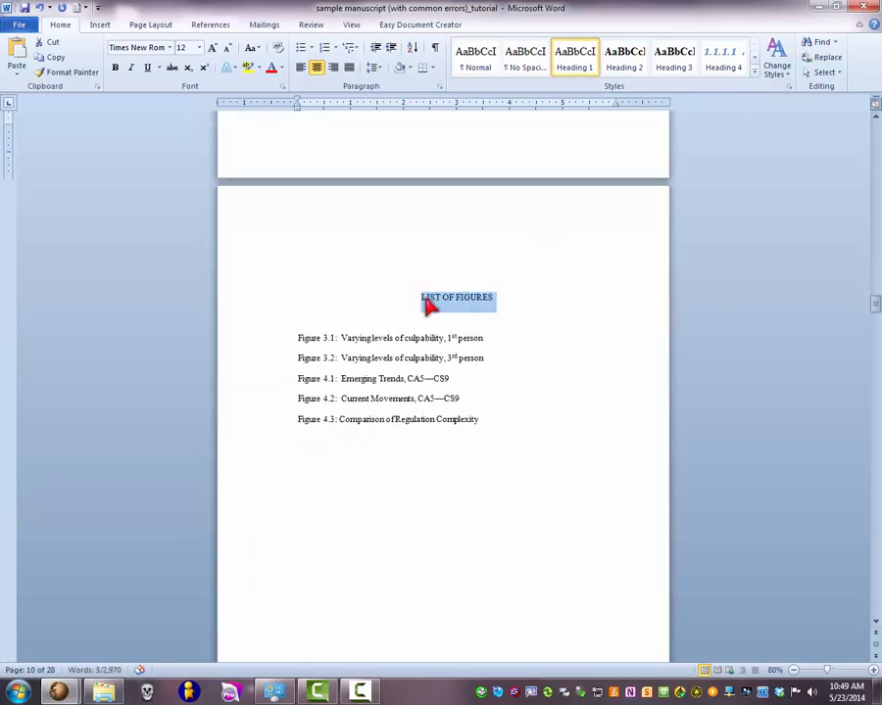
left_click(586, 65)
- Update the entire automatic table of contents so it picks up the newly styled List of Tables and List of Figures titles
scroll(507, 289, "up", 15)
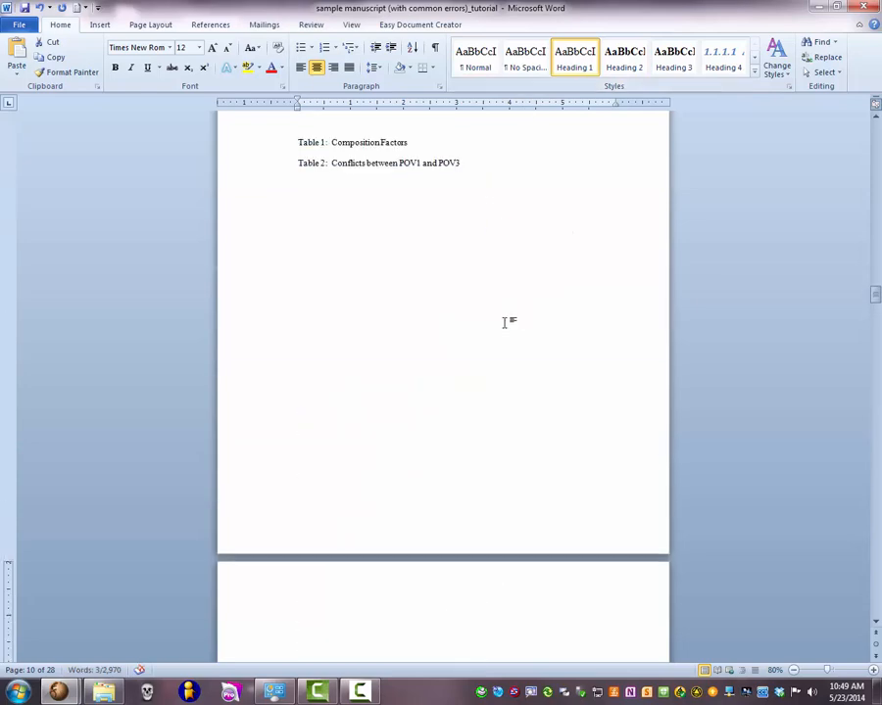
scroll(508, 331, "up", 20)
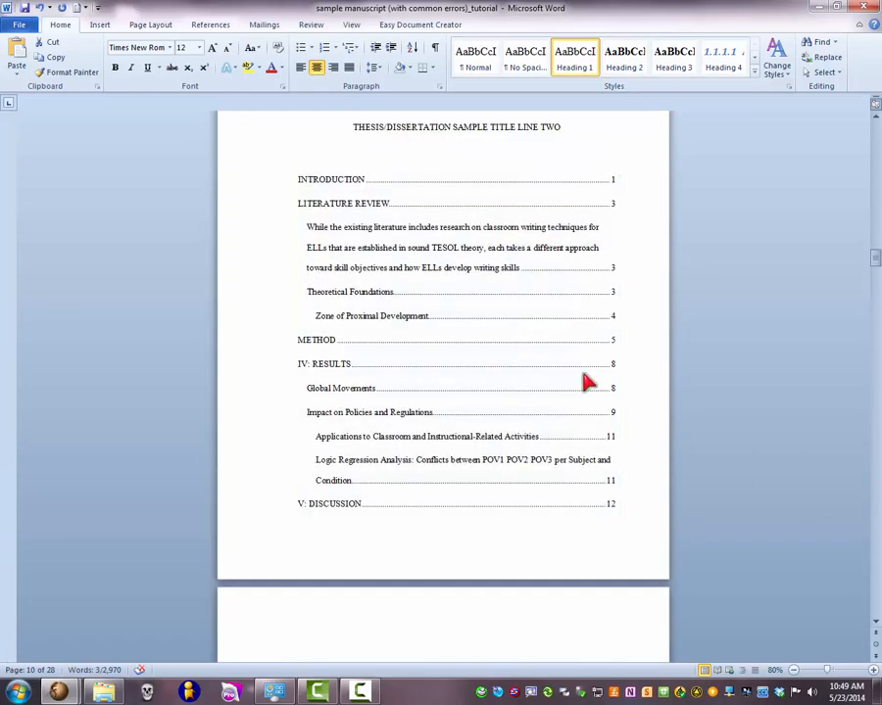
left_click(488, 326)
scroll(519, 348, "up", 2)
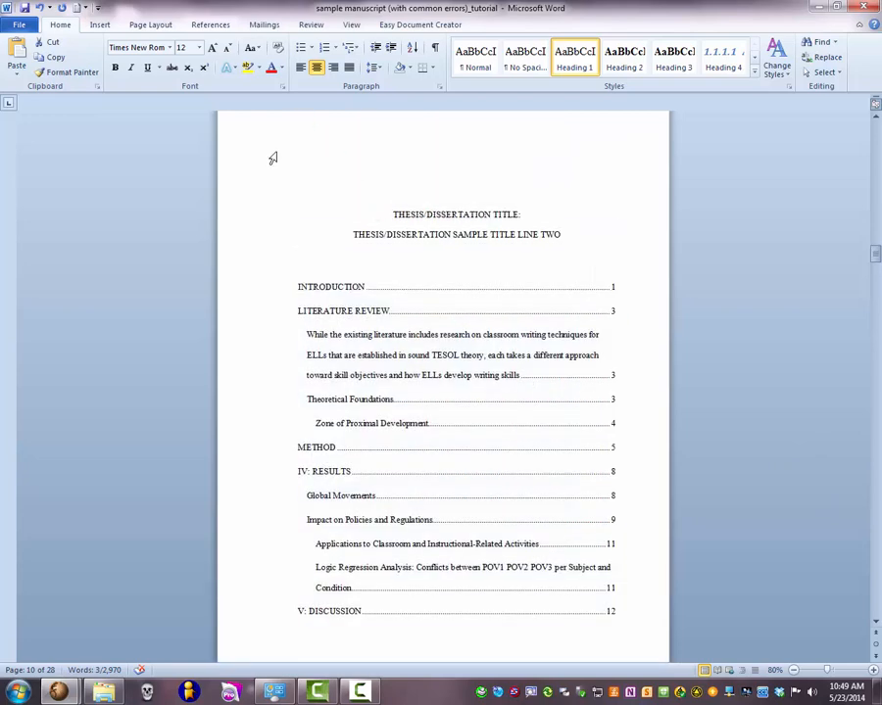
left_click(328, 273)
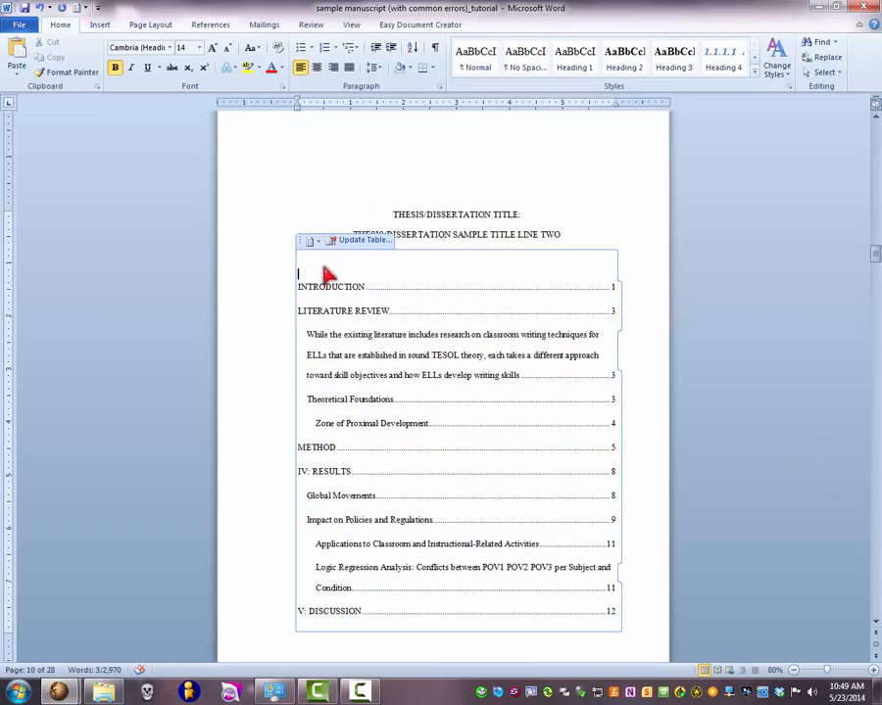
left_click(373, 242)
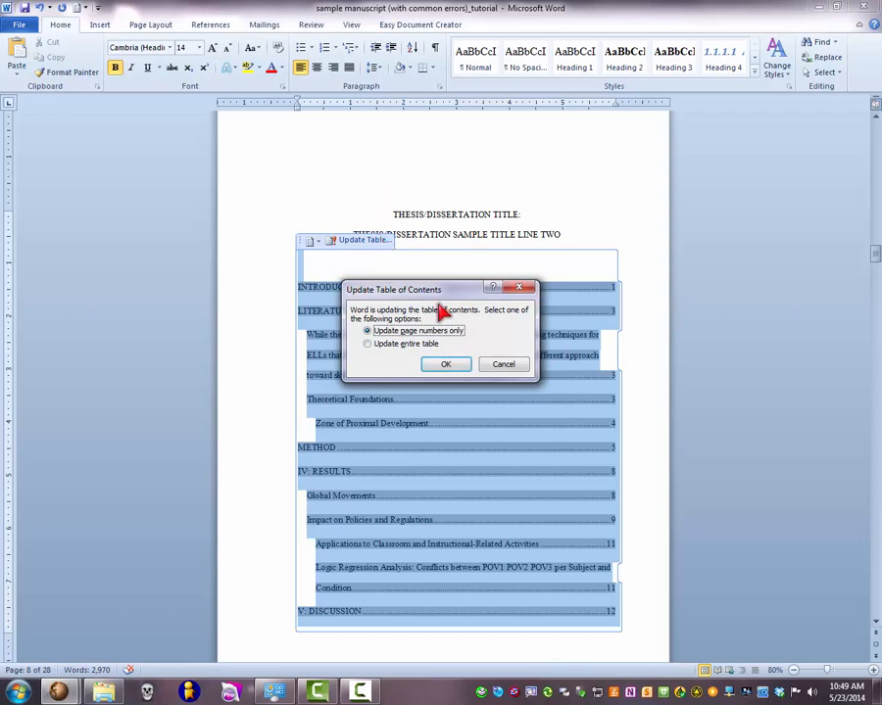
left_click(414, 344)
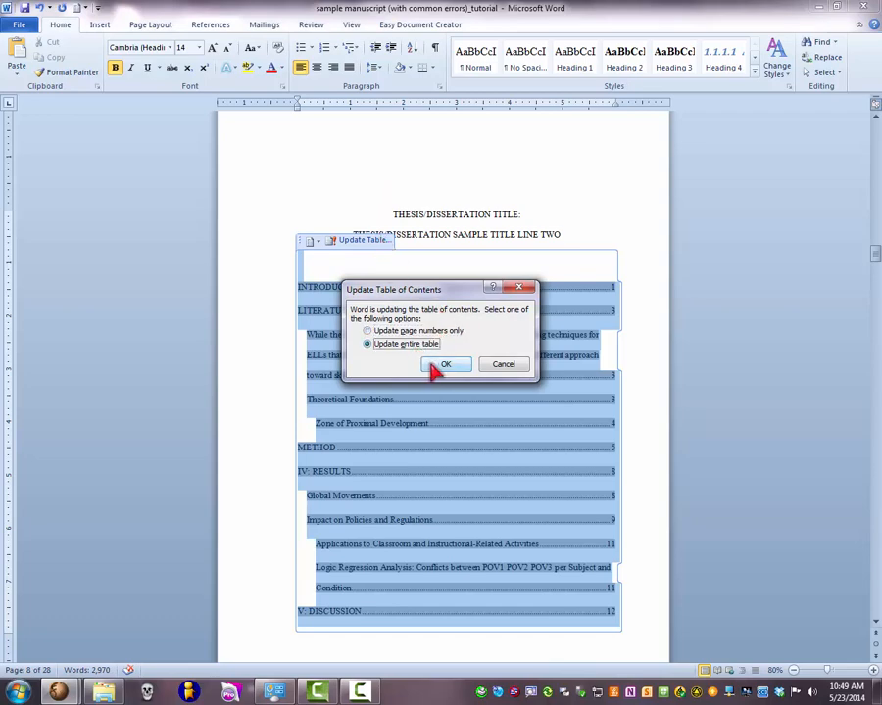
left_click(443, 365)
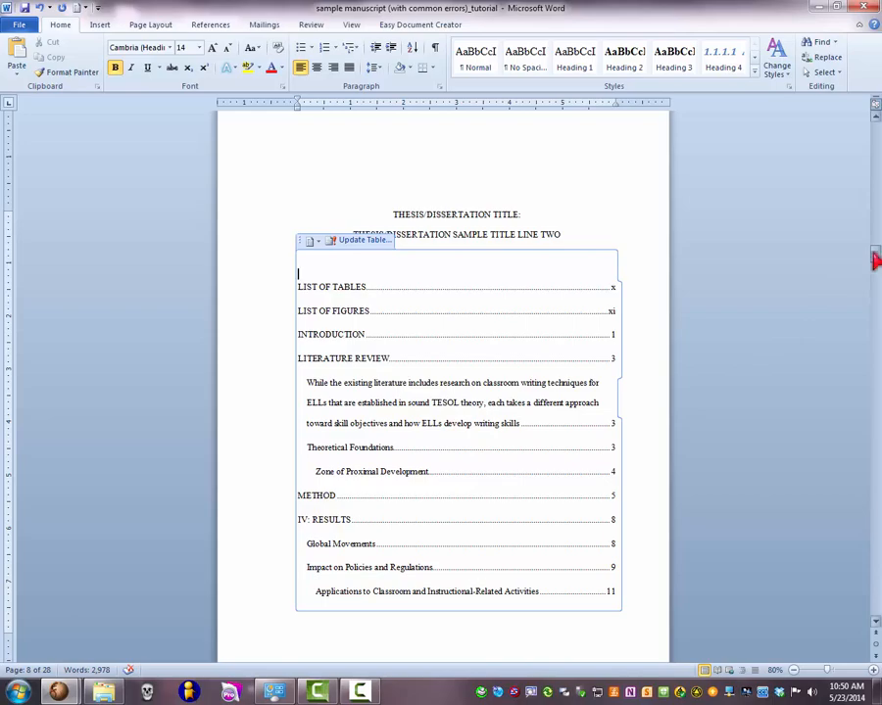
- Apply the Normal style to the opening body paragraph beneath the LITERATURE REVIEW title
left_click_drag(872, 254, 852, 368)
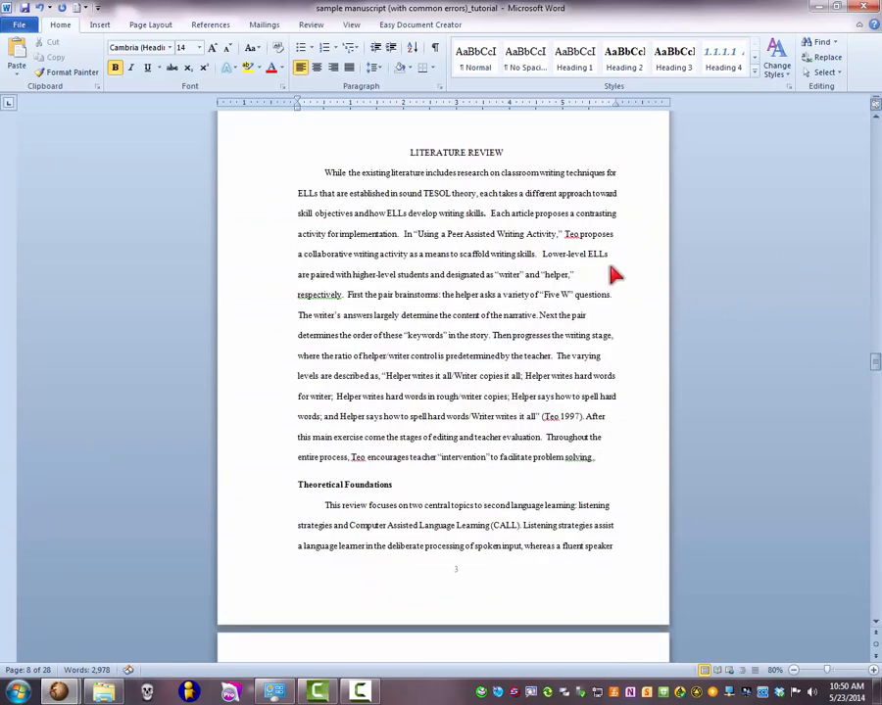
left_click_drag(590, 316, 333, 174)
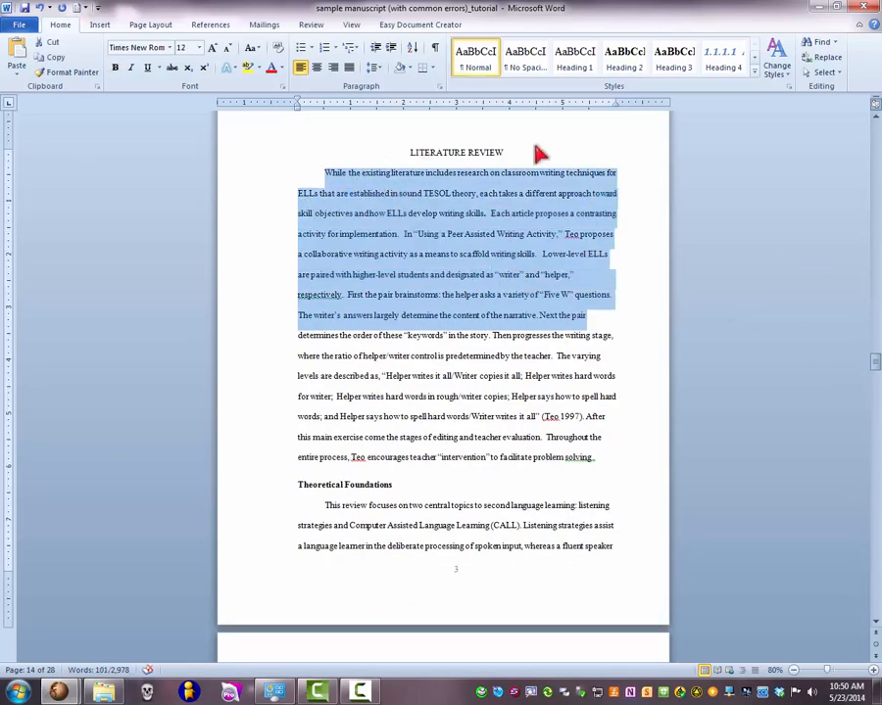
left_click(487, 71)
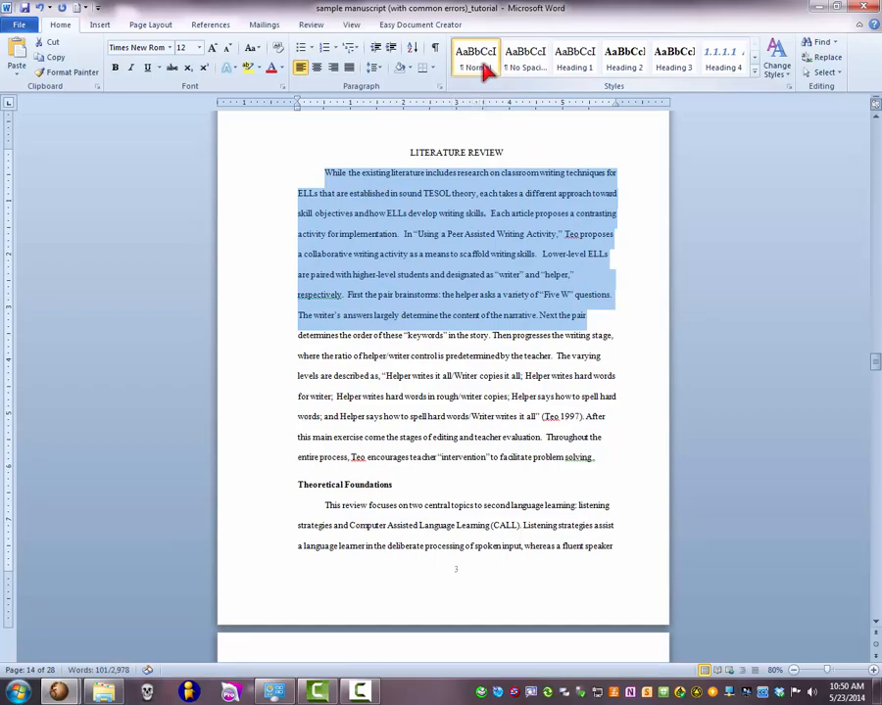
- Update the entire table of contents to drop the Literature Review body paragraph from its entries
left_click_drag(874, 363, 862, 260)
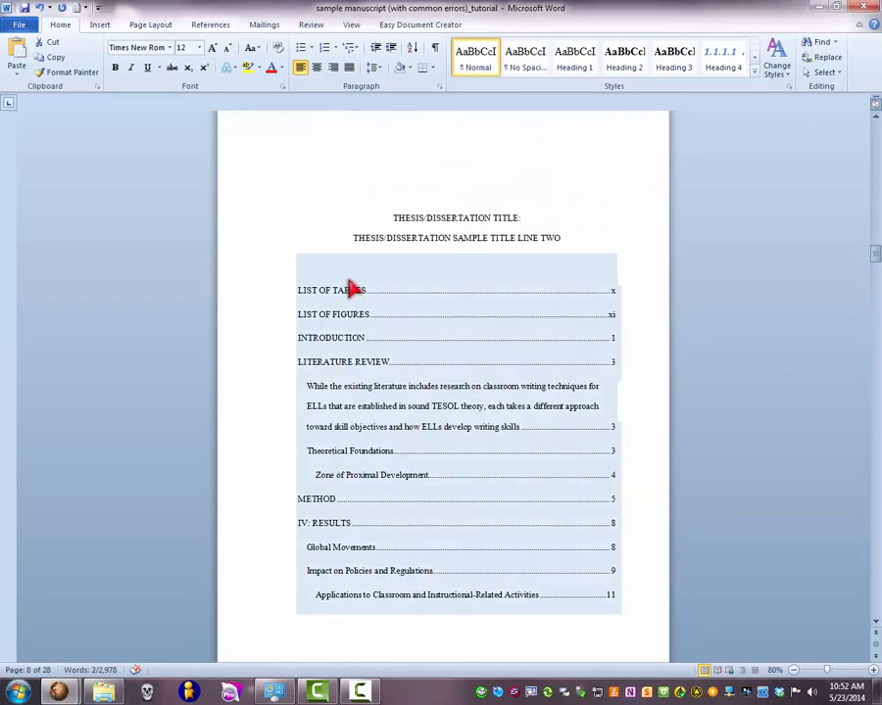
left_click(349, 269)
left_click(355, 247)
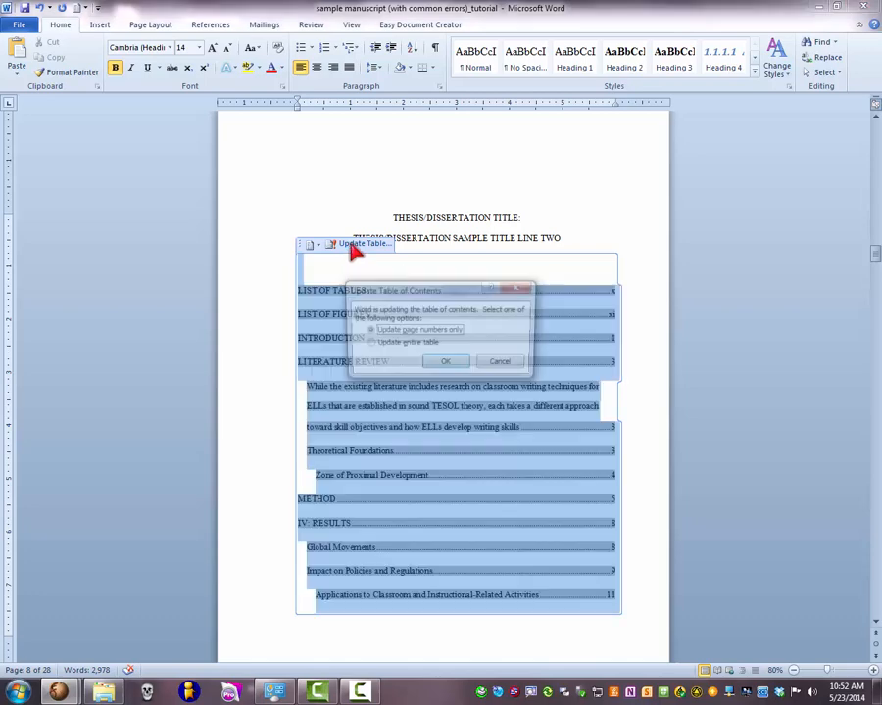
left_click(378, 347)
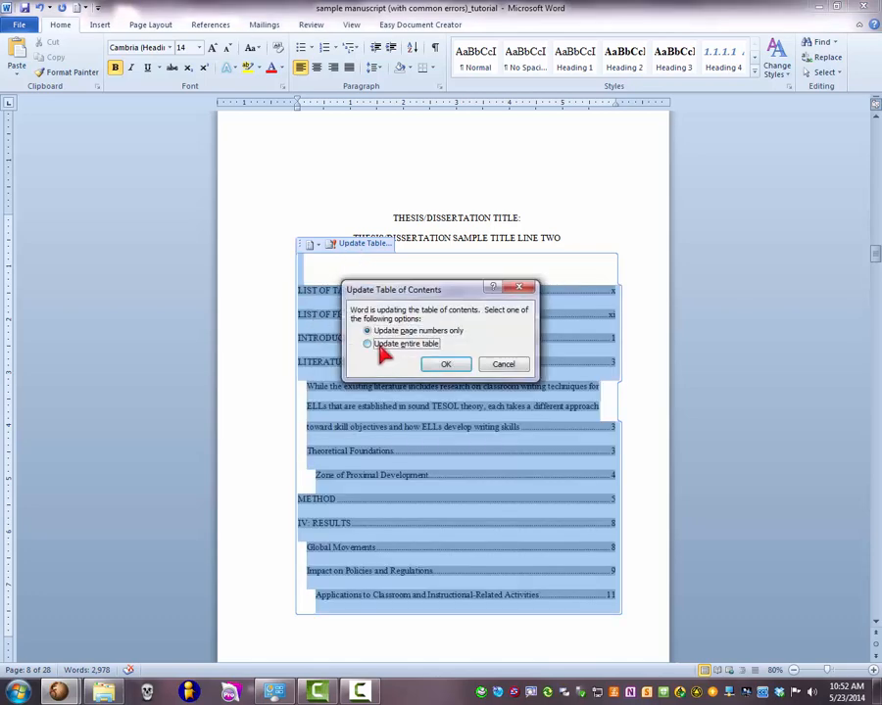
left_click(444, 364)
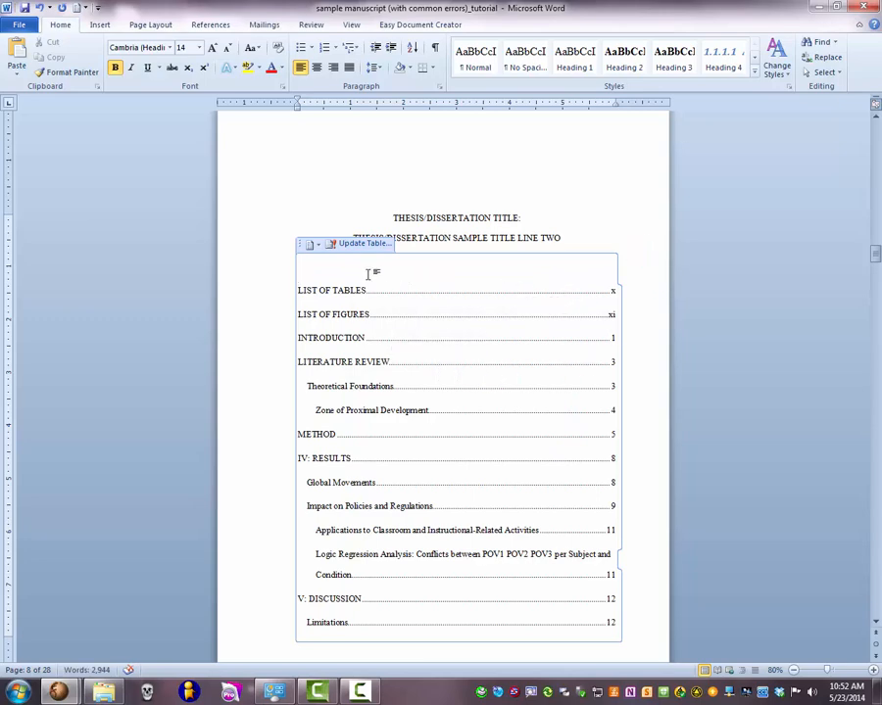
- Set the whole automatic table of contents, including its blank first line, to Times New Roman at size 12
left_click_drag(361, 273, 414, 339)
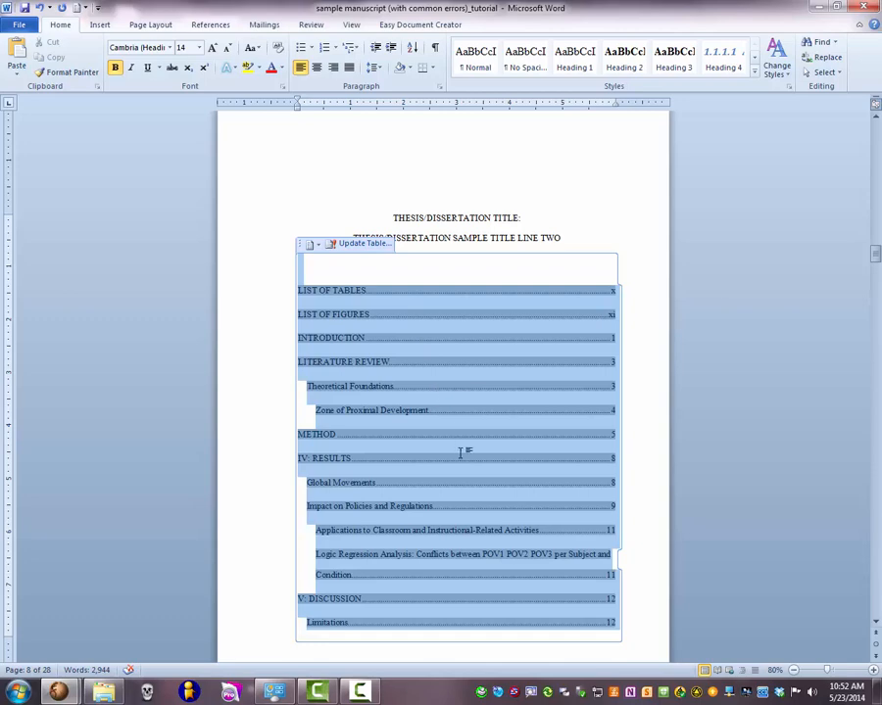
left_click_drag(489, 549, 496, 564)
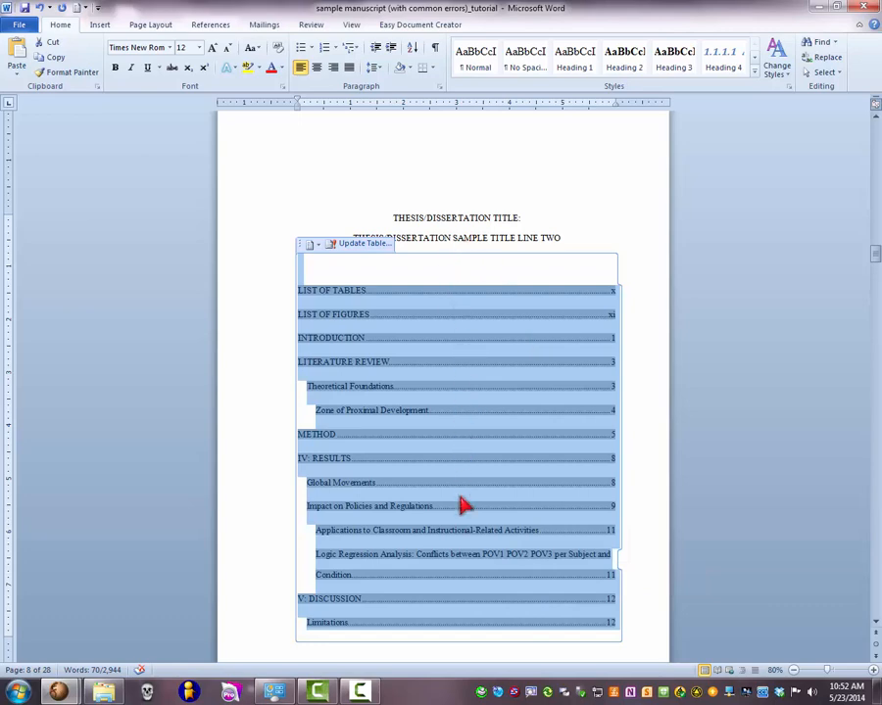
left_click(162, 47)
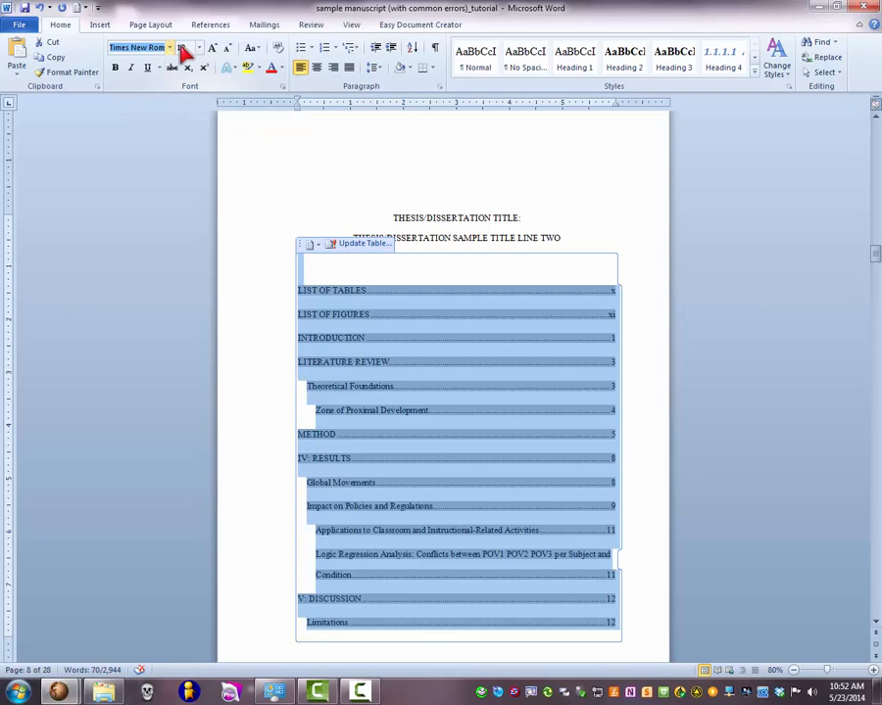
left_click(182, 48)
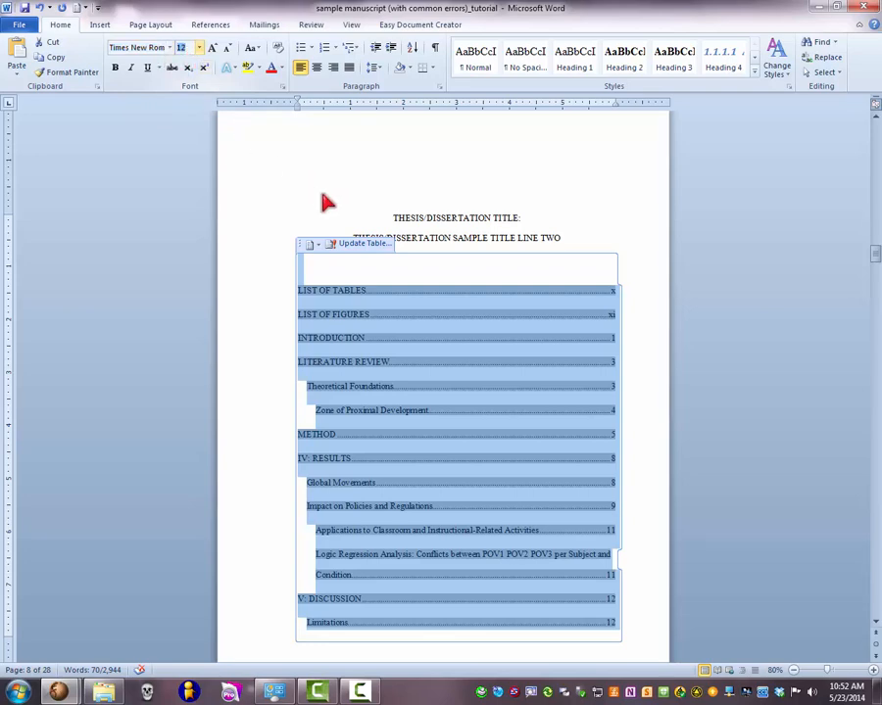
key("Return")
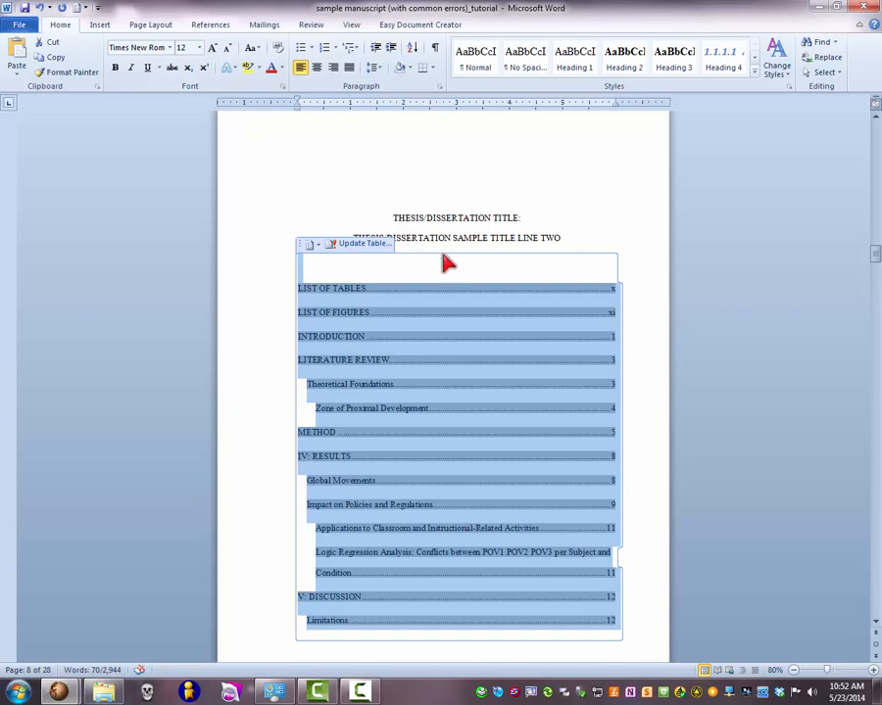
left_click(649, 324)
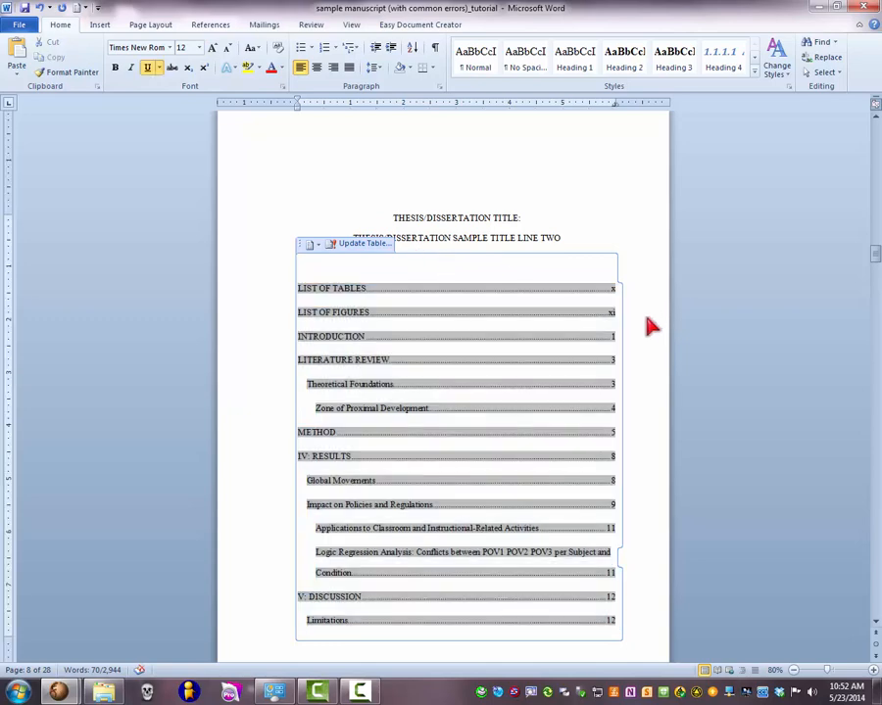
left_click(583, 285)
- Increase the right paragraph indent of all table of contents entries, from List of Tables to Limitations, by one increment
scroll(583, 290, "down", 1)
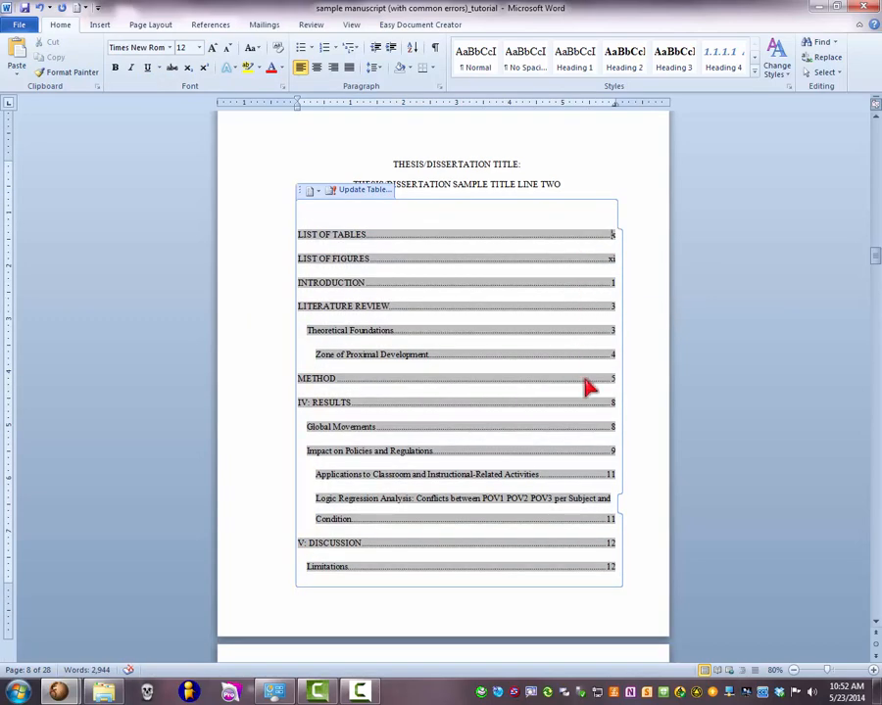
left_click_drag(514, 491, 613, 573)
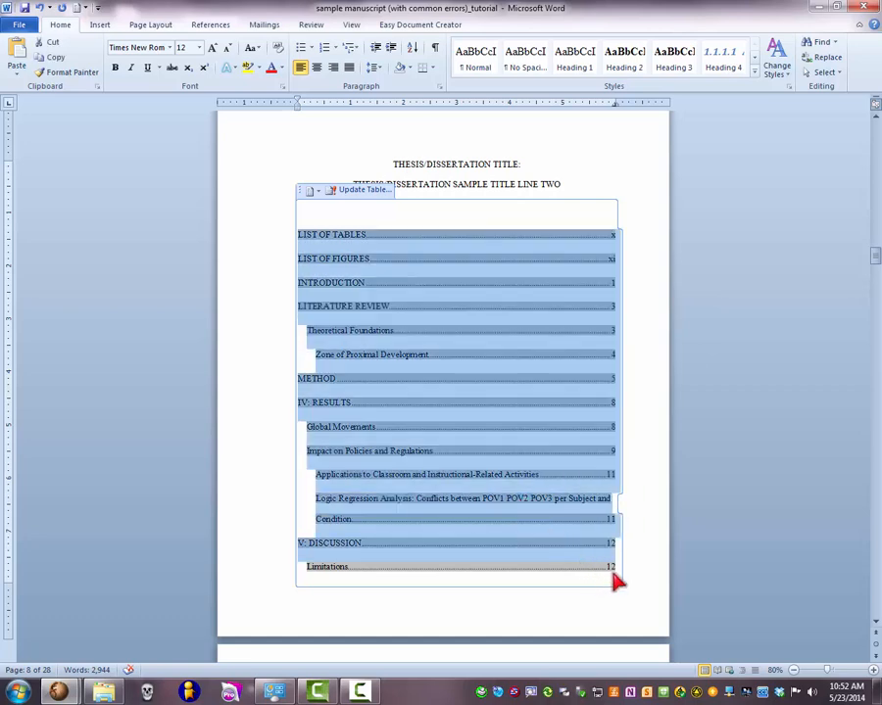
left_click(629, 496)
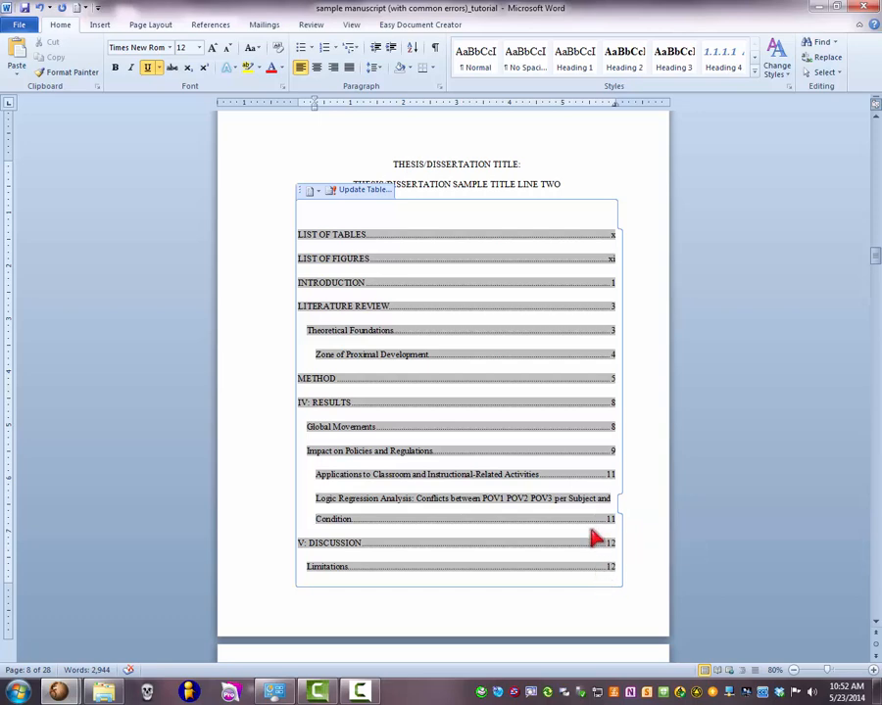
left_click_drag(561, 581, 535, 239)
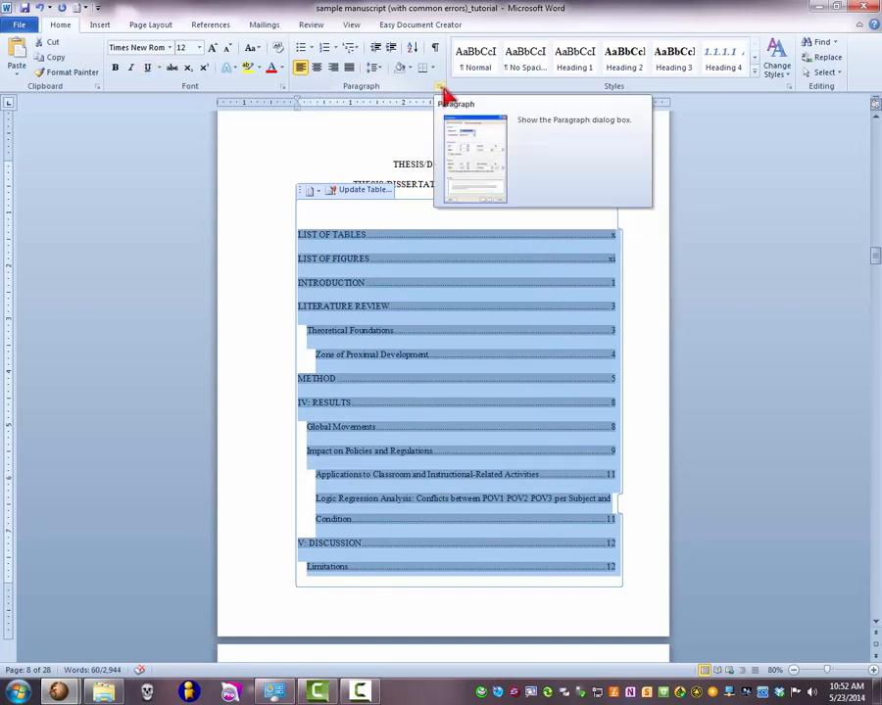
right_click(573, 417)
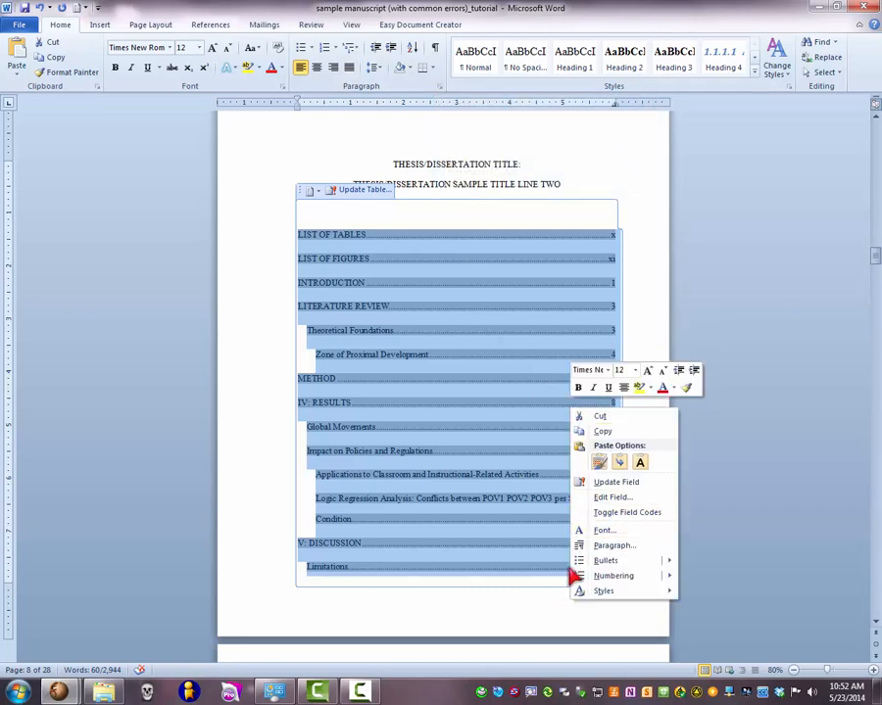
left_click(615, 547)
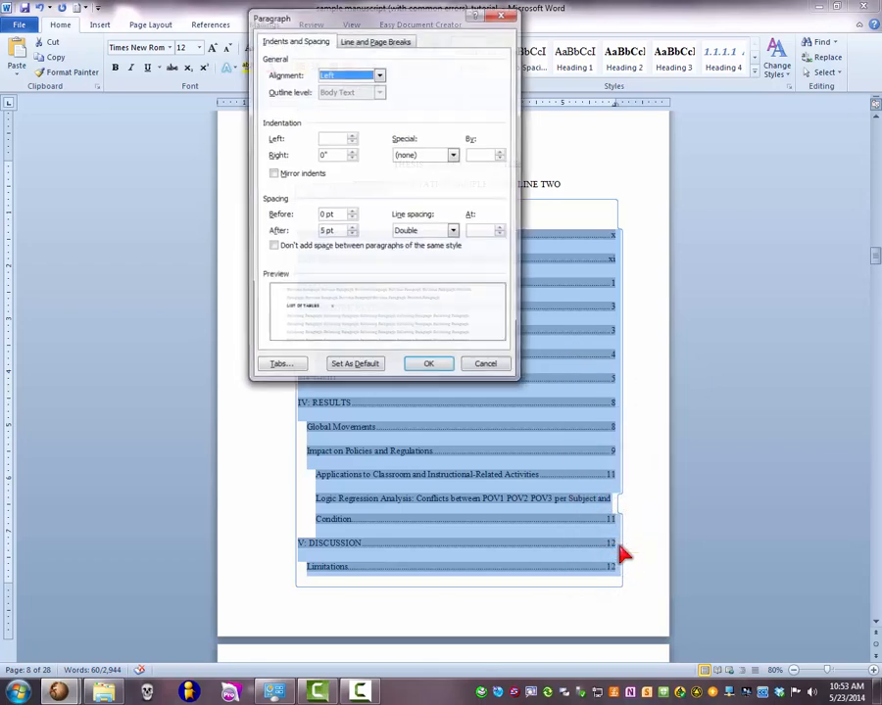
left_click(350, 152)
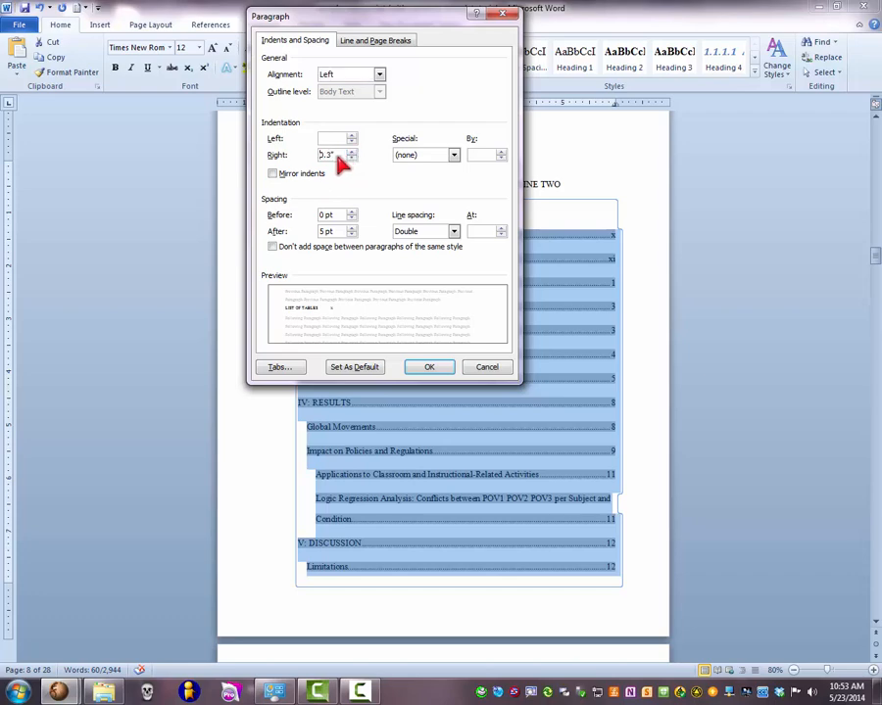
left_click(428, 368)
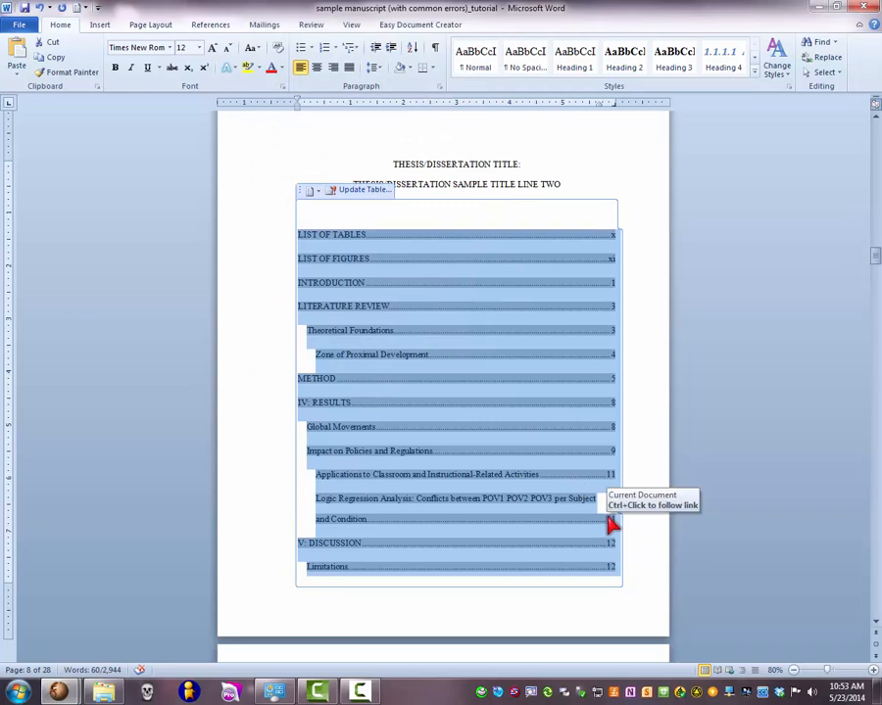
left_click(639, 501)
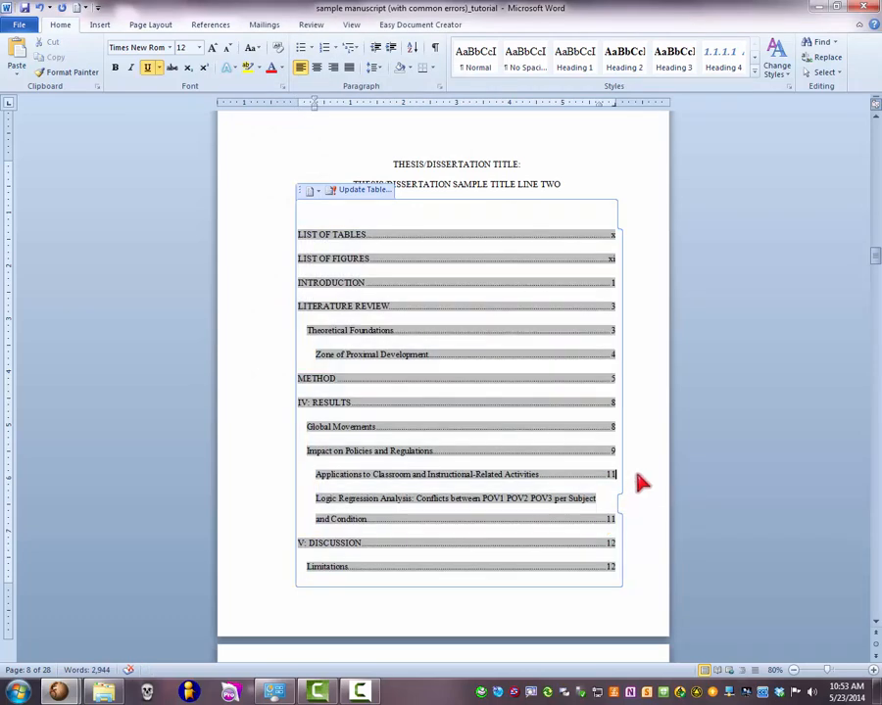
left_click(602, 159)
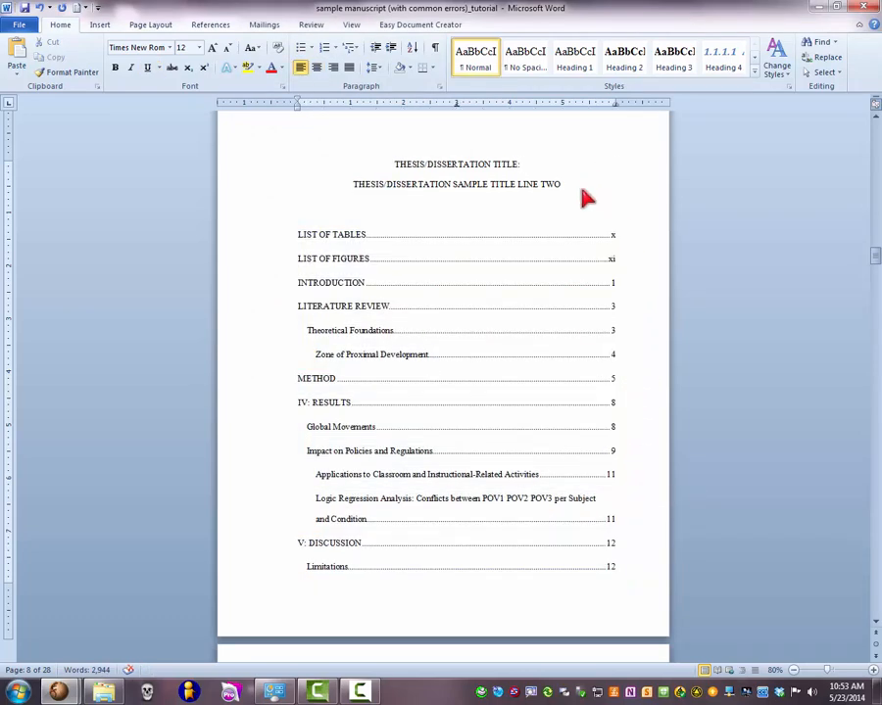
key("Return")
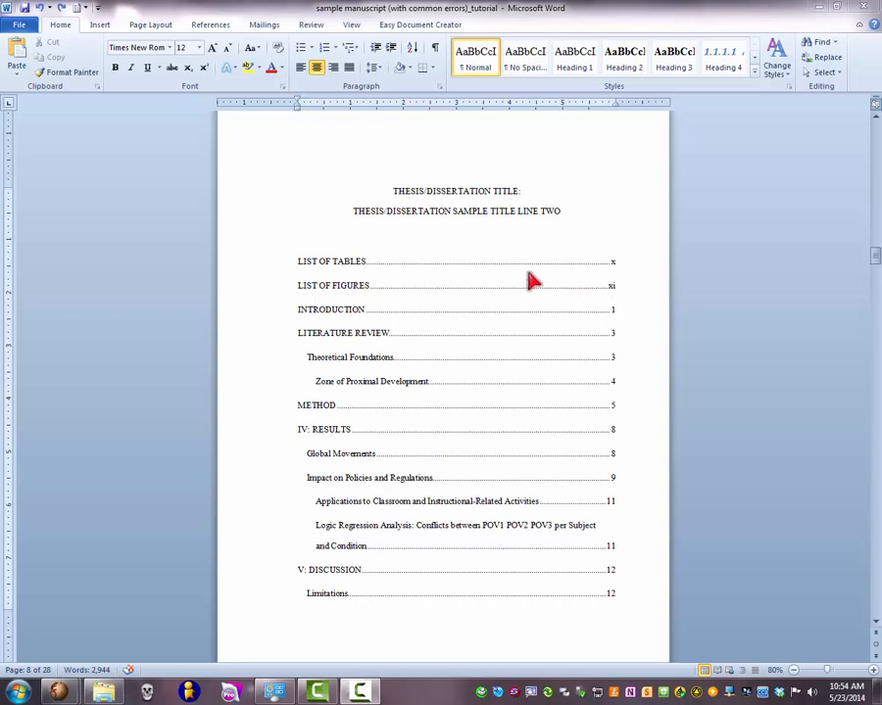
- Update only the page numbers of the automatic table of contents
left_click(348, 262)
left_click(353, 260)
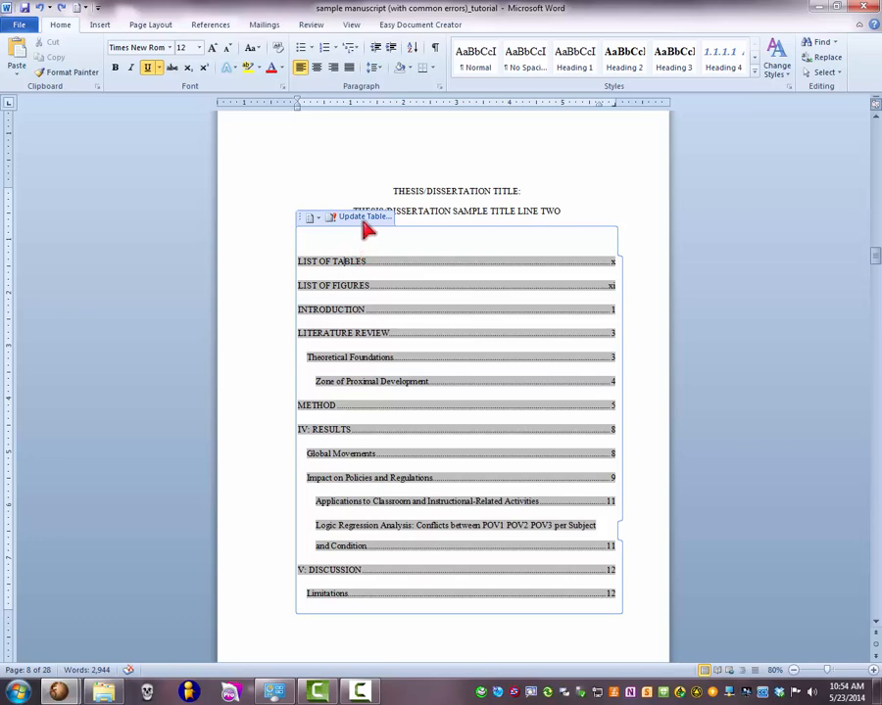
left_click(363, 218)
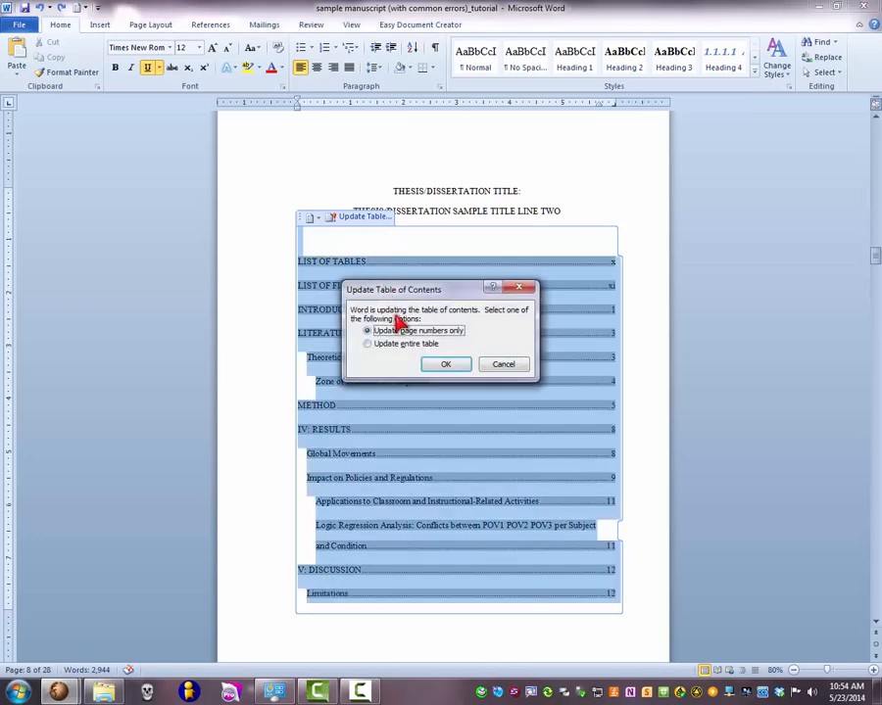
left_click(437, 368)
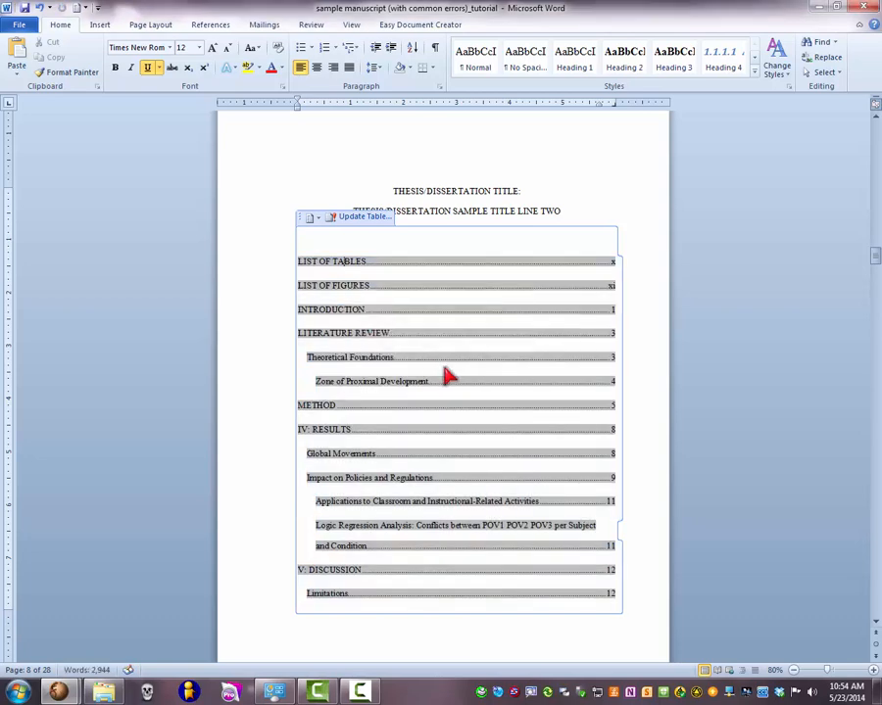